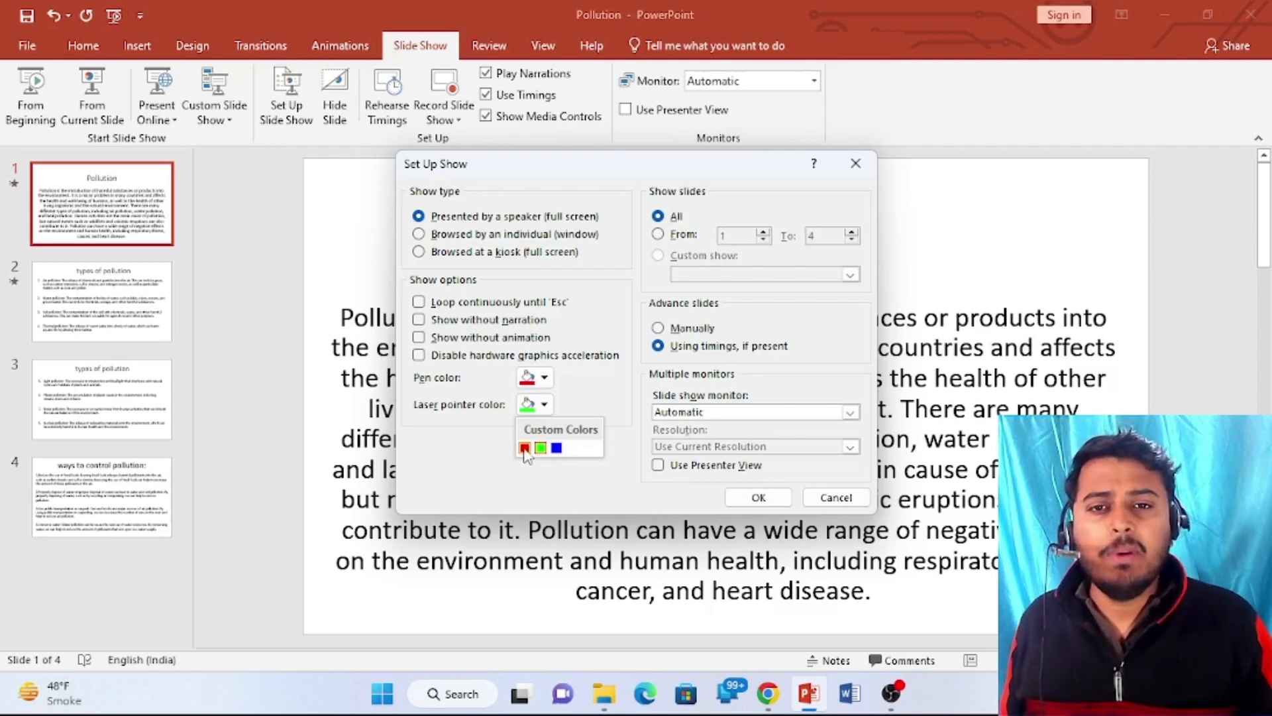
Dismiss the slide show setup without applying it and look through slides 2 to 4, returning to slide 1
click(855, 163)
click(855, 163)
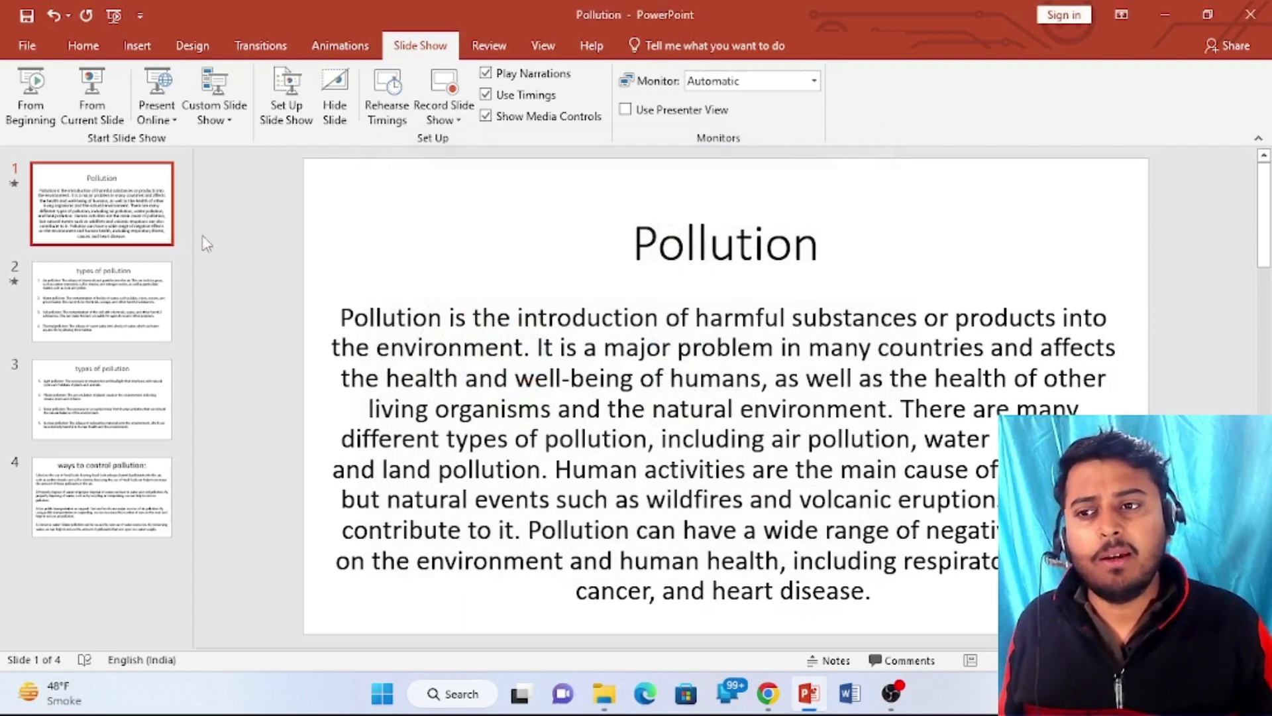
click(114, 305)
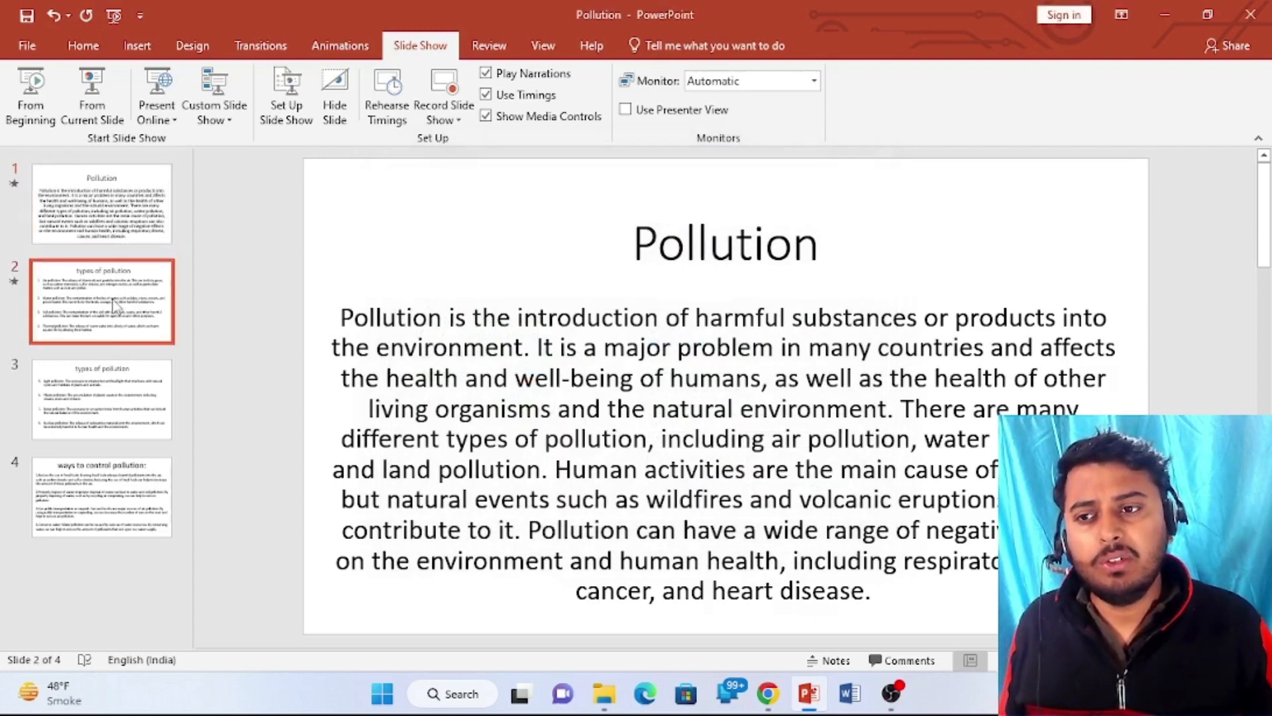
click(100, 396)
click(96, 473)
click(99, 222)
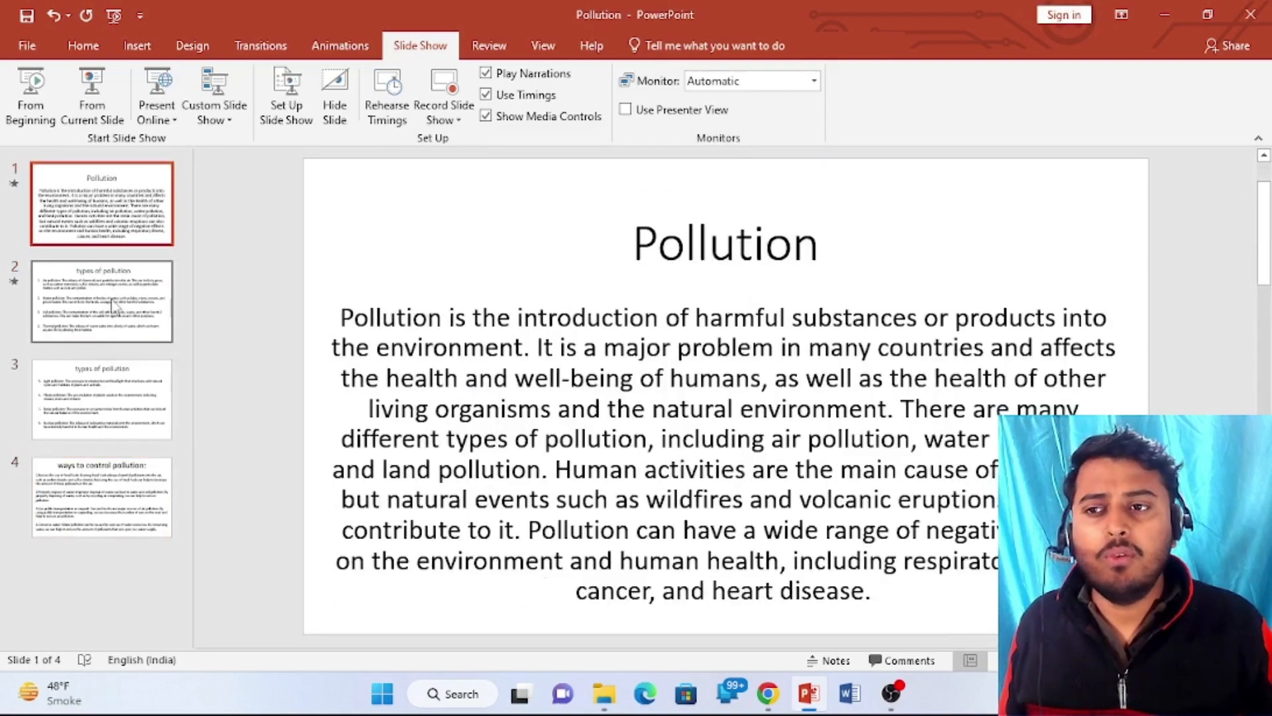
click(114, 304)
click(100, 398)
click(99, 495)
click(86, 235)
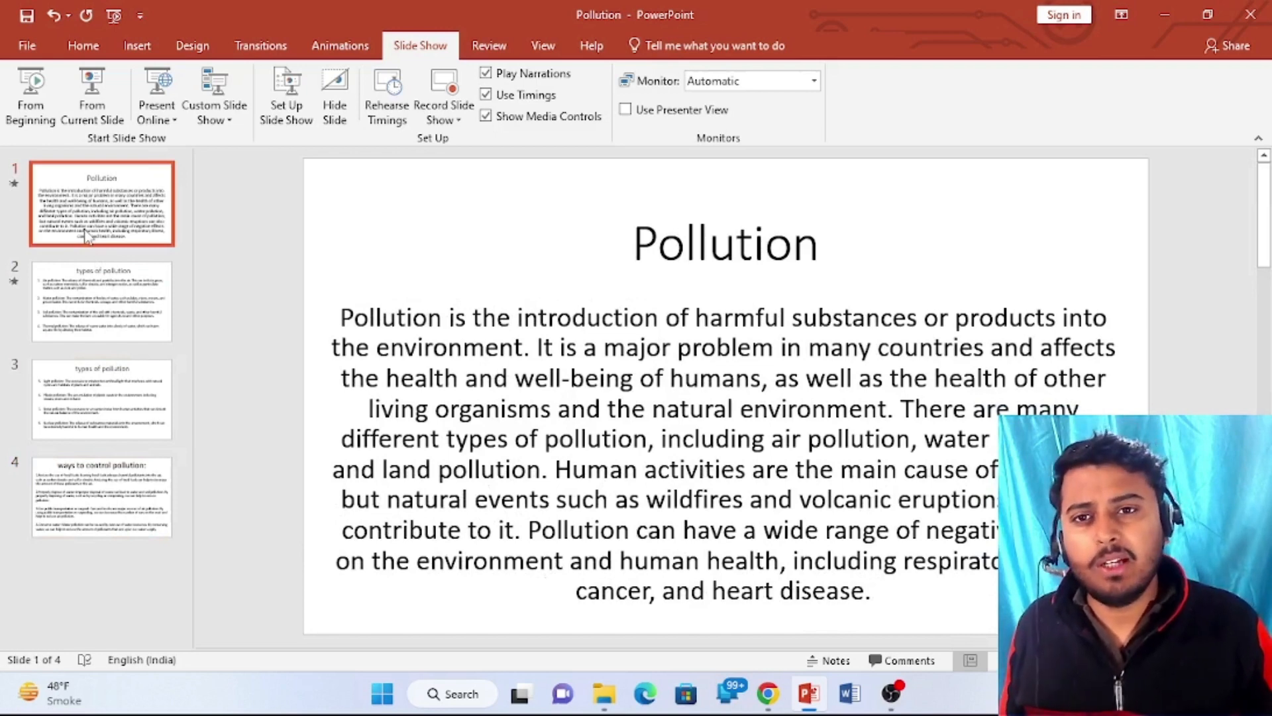
Set up the slide show to present only slides from 1 to 3 and apply the setting
click(284, 118)
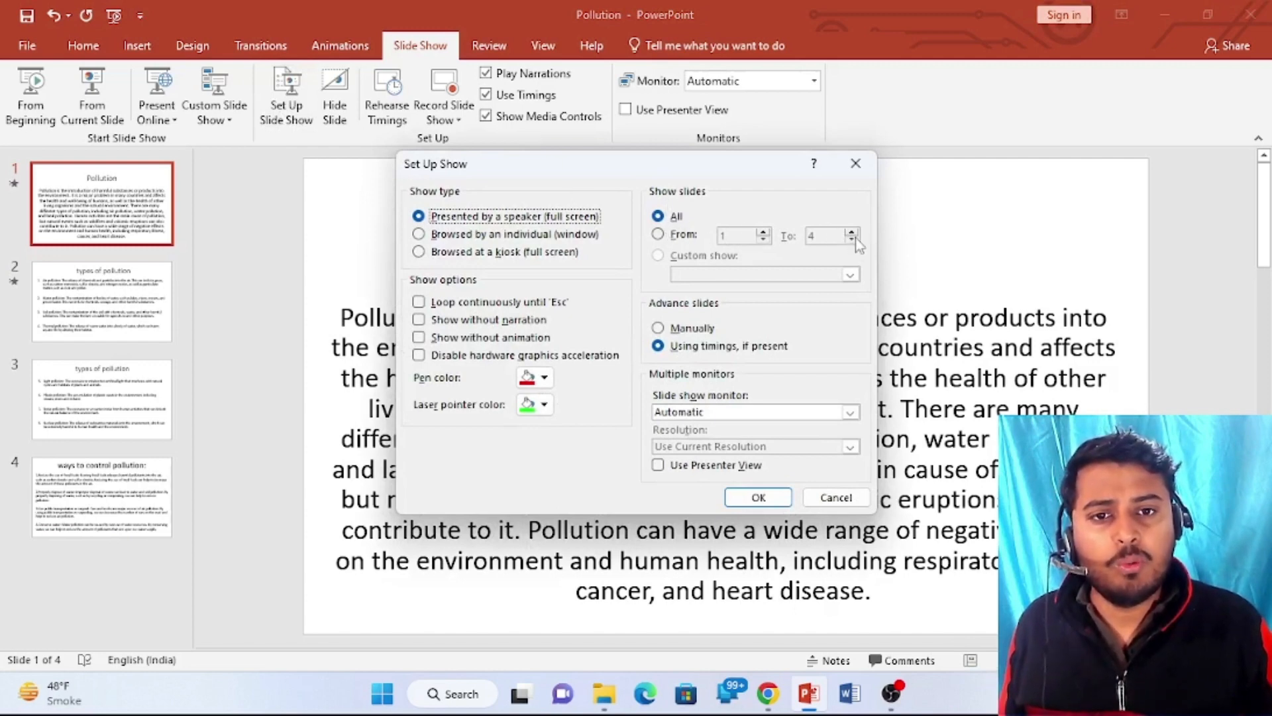
click(657, 235)
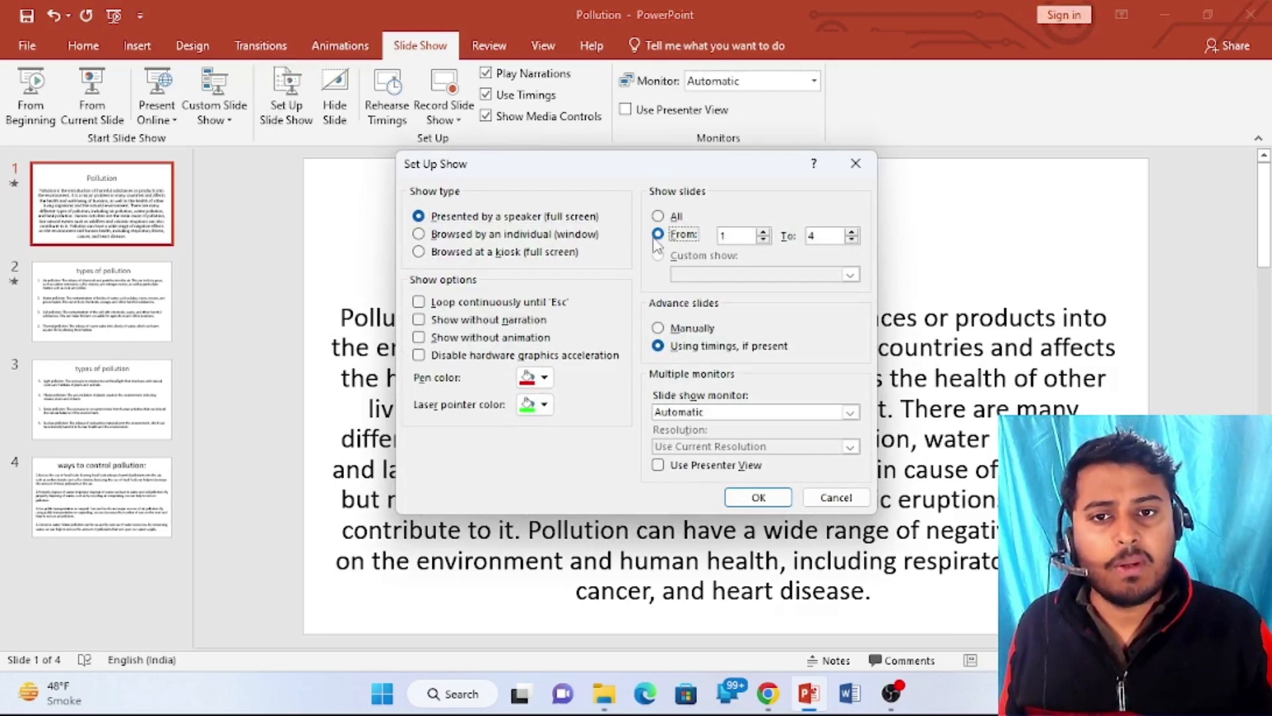
click(658, 216)
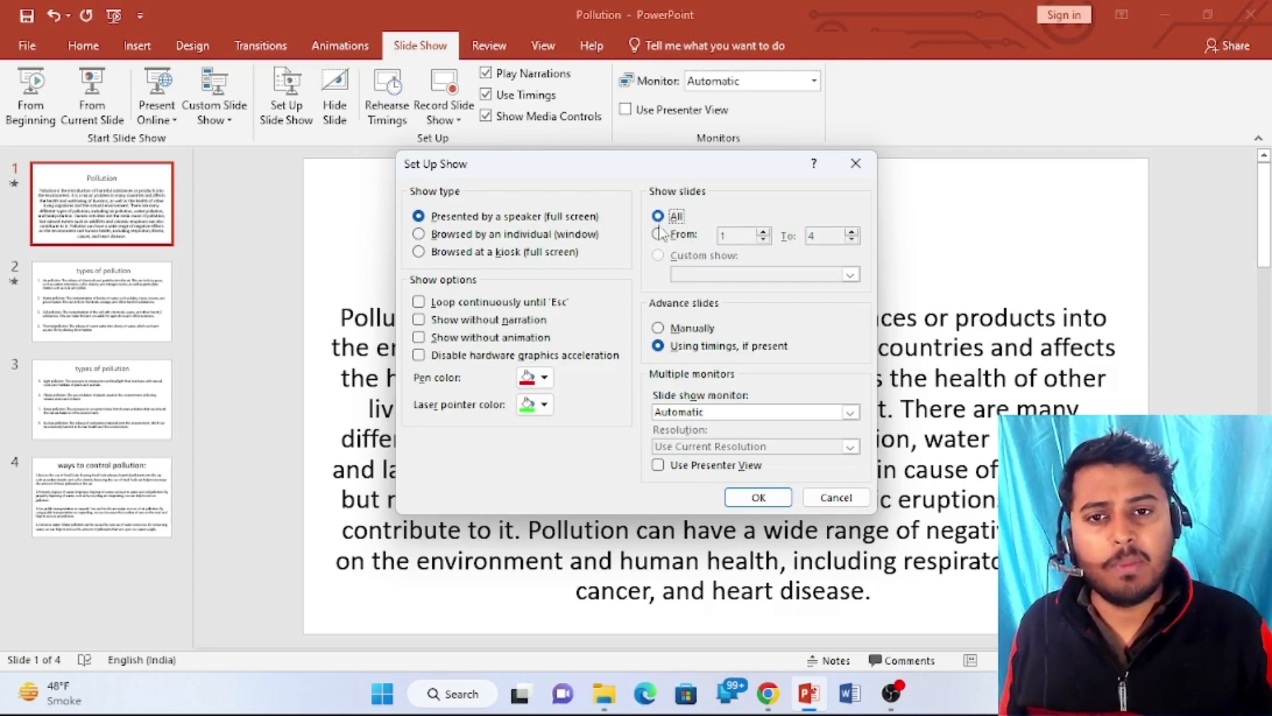
click(658, 235)
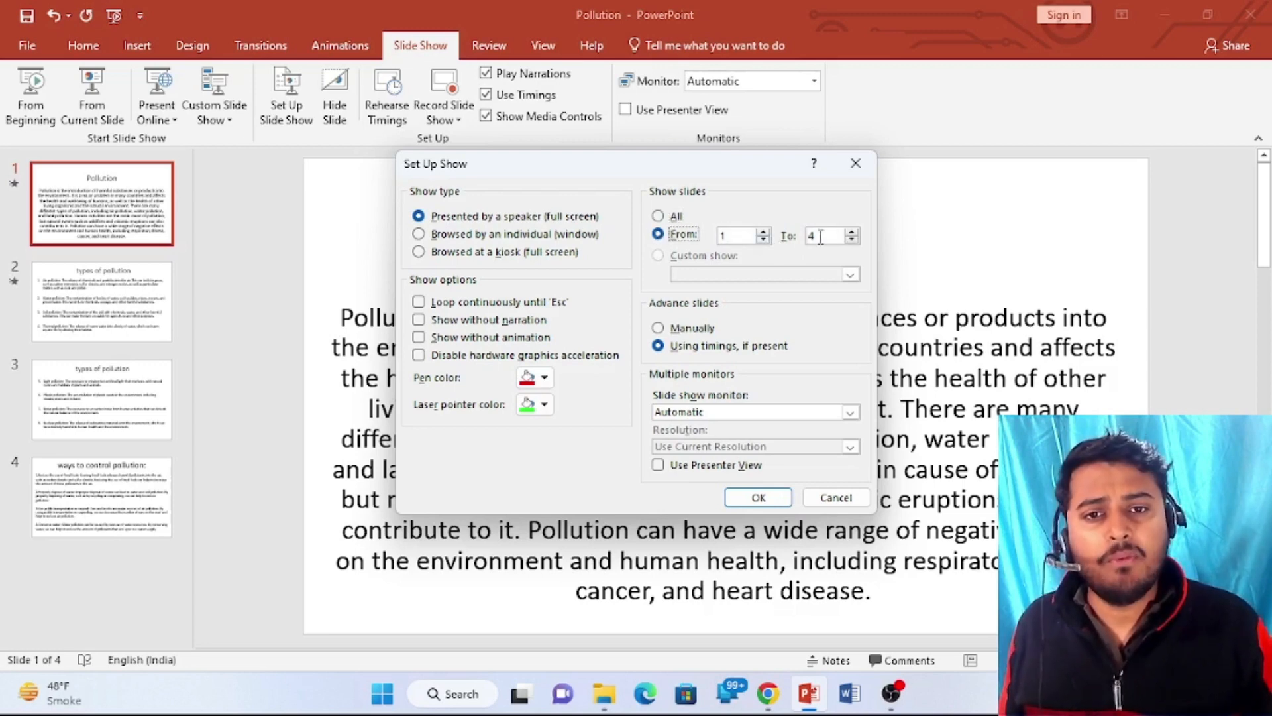
click(851, 240)
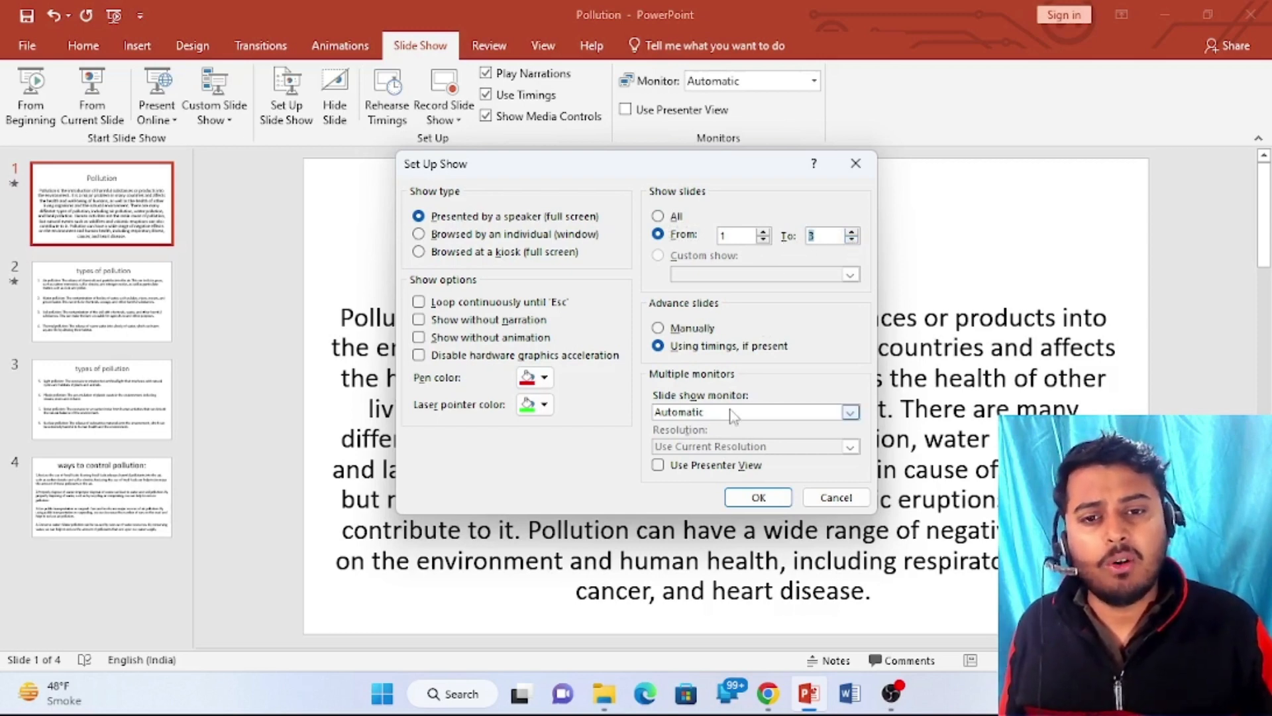
click(758, 497)
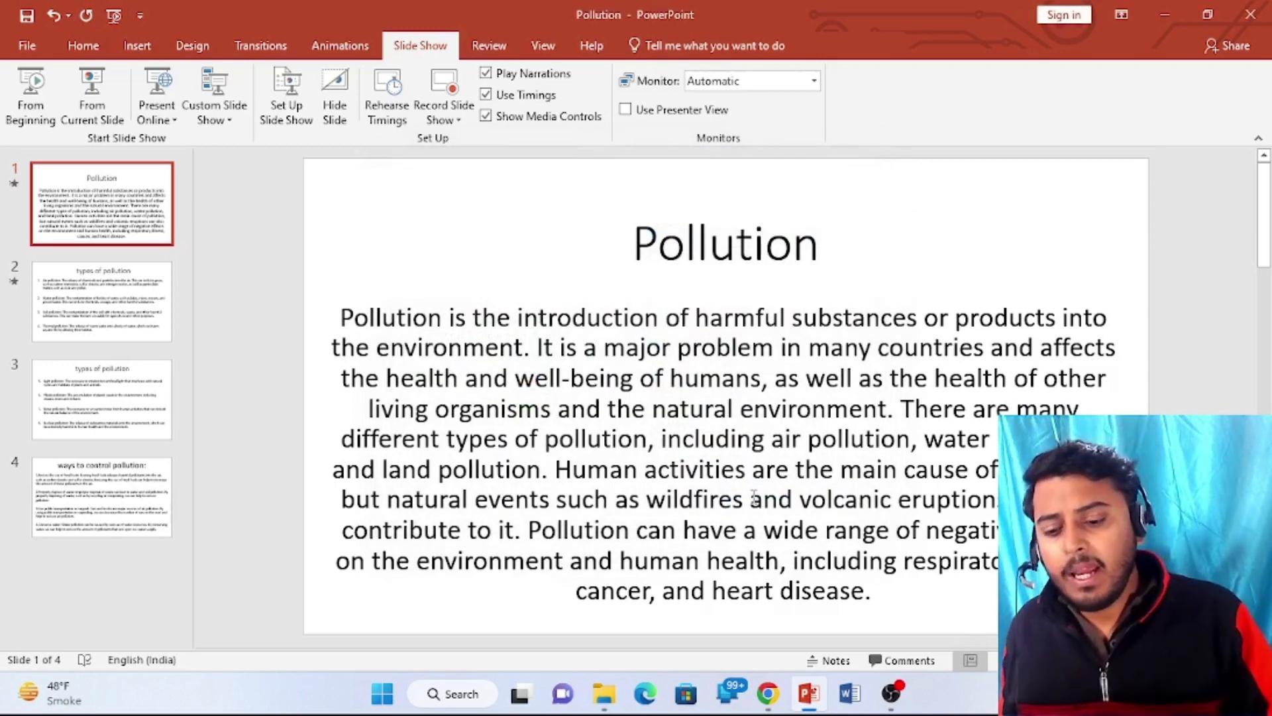
Play the slide show from the beginning through slide 3 and exit at its end to check the slide range
key(F5)
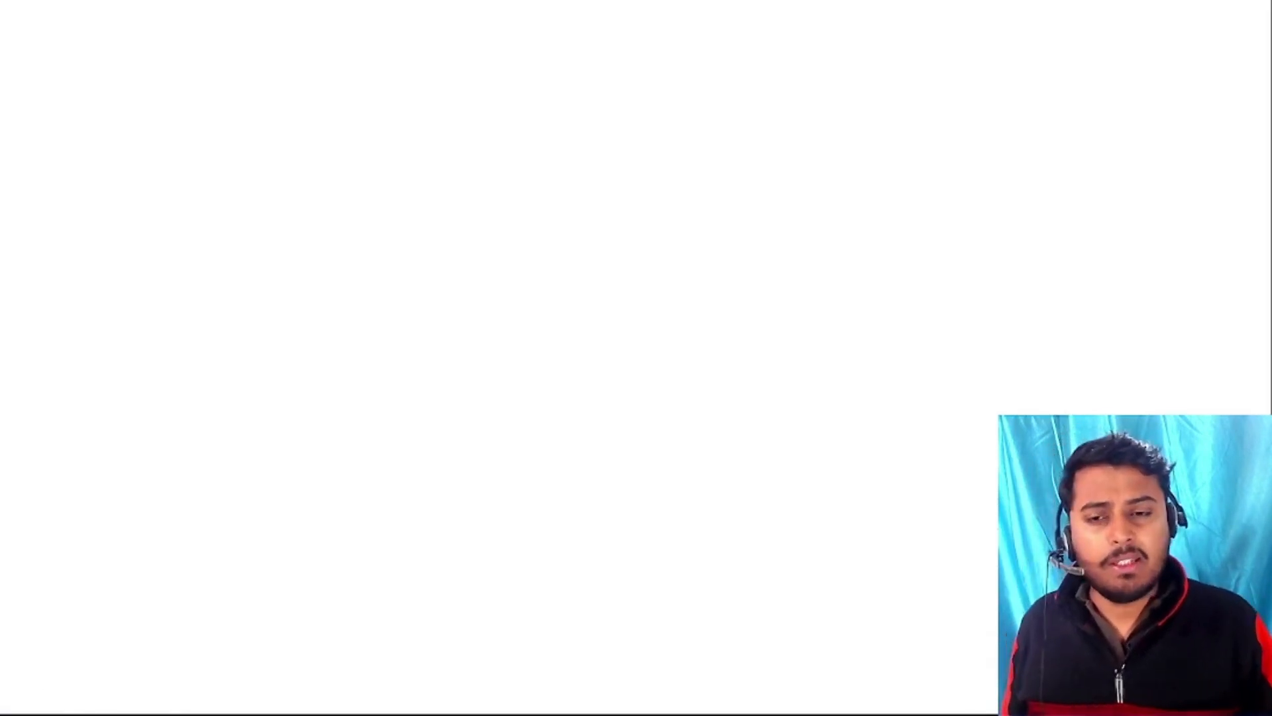
click(385, 370)
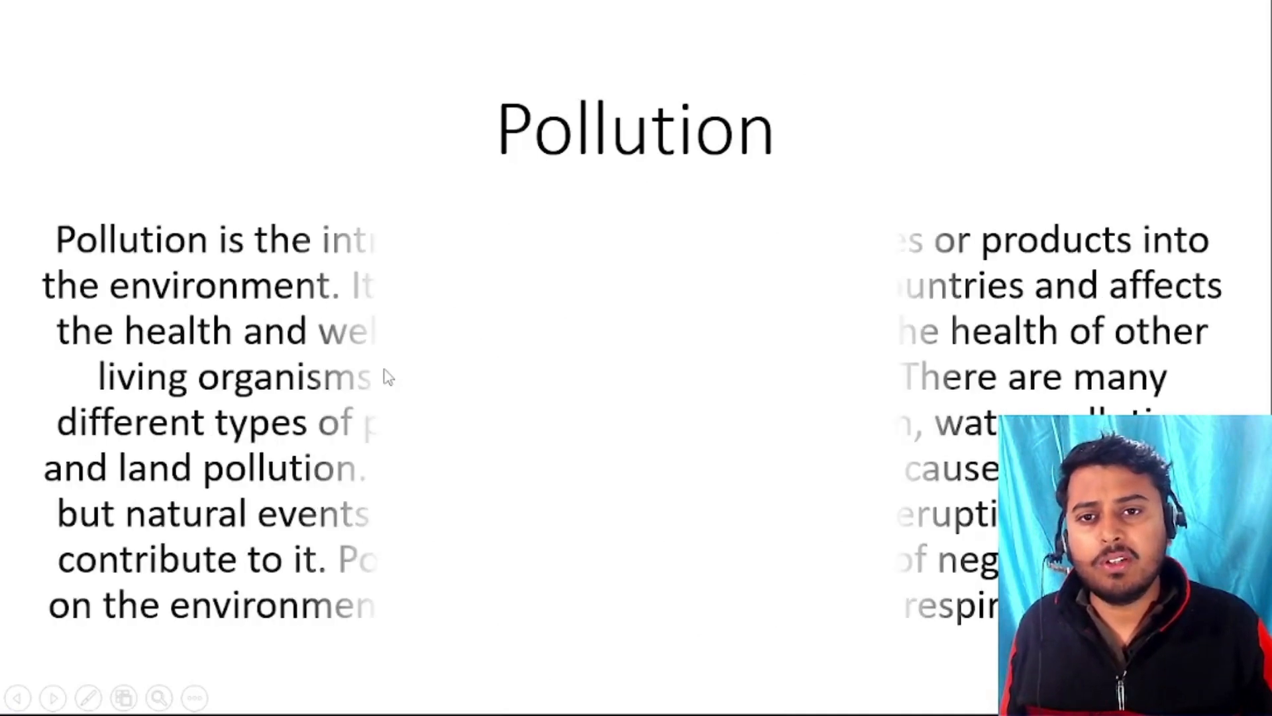
click(384, 371)
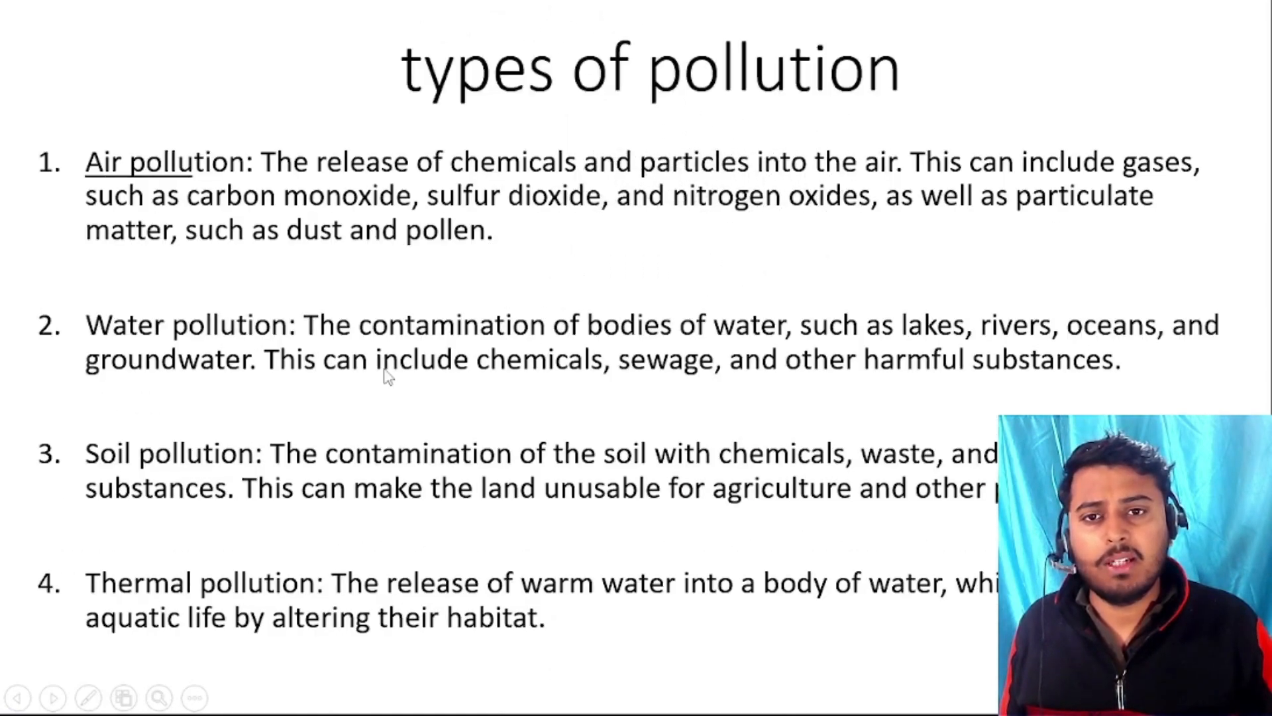
click(388, 375)
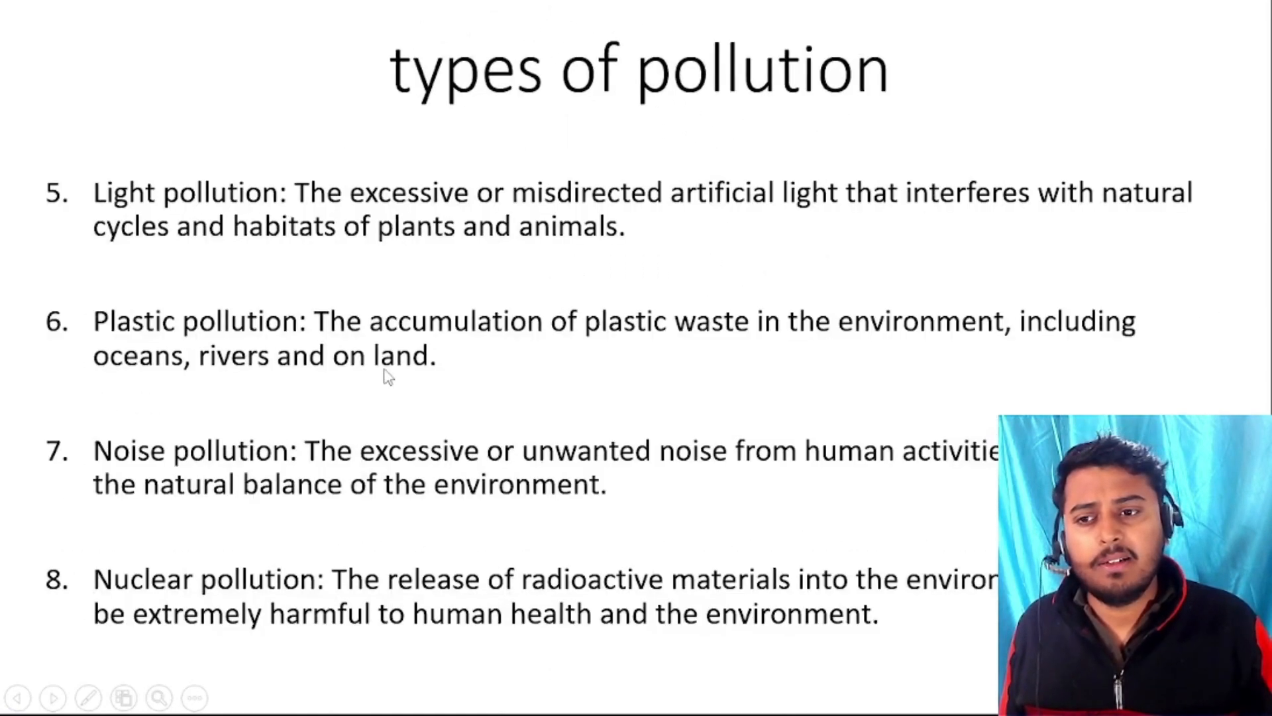
click(387, 376)
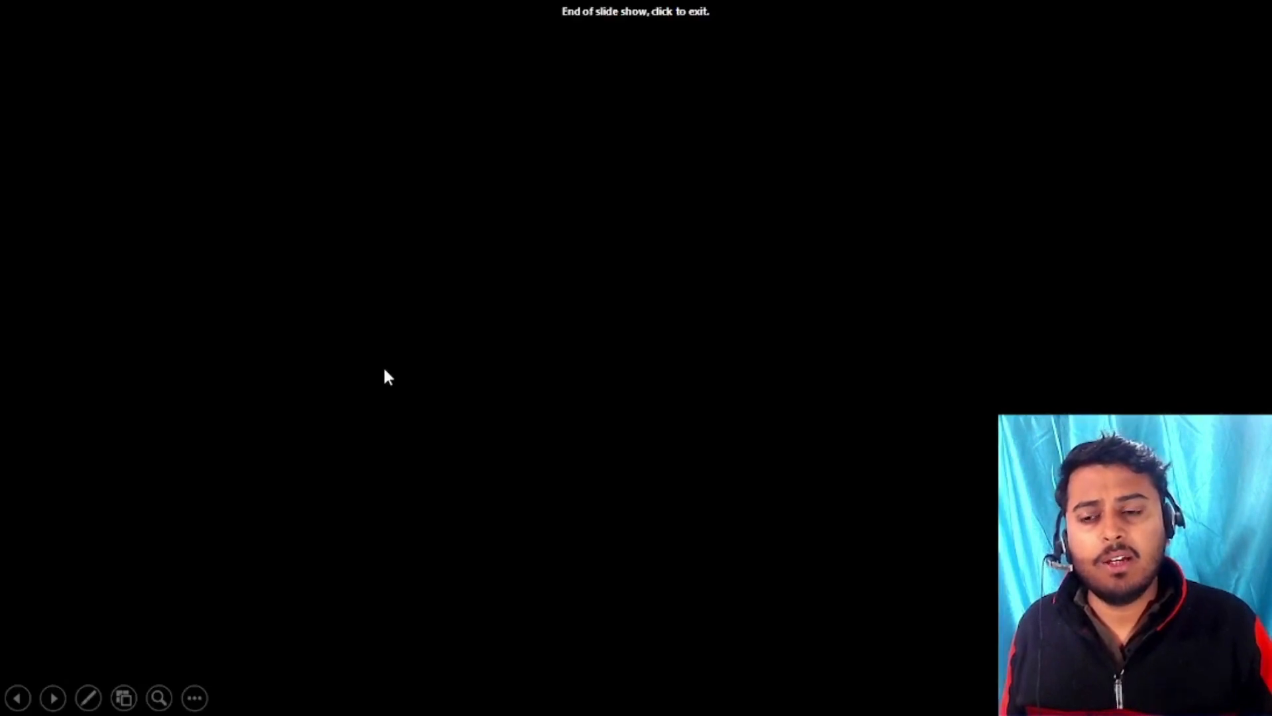
click(387, 376)
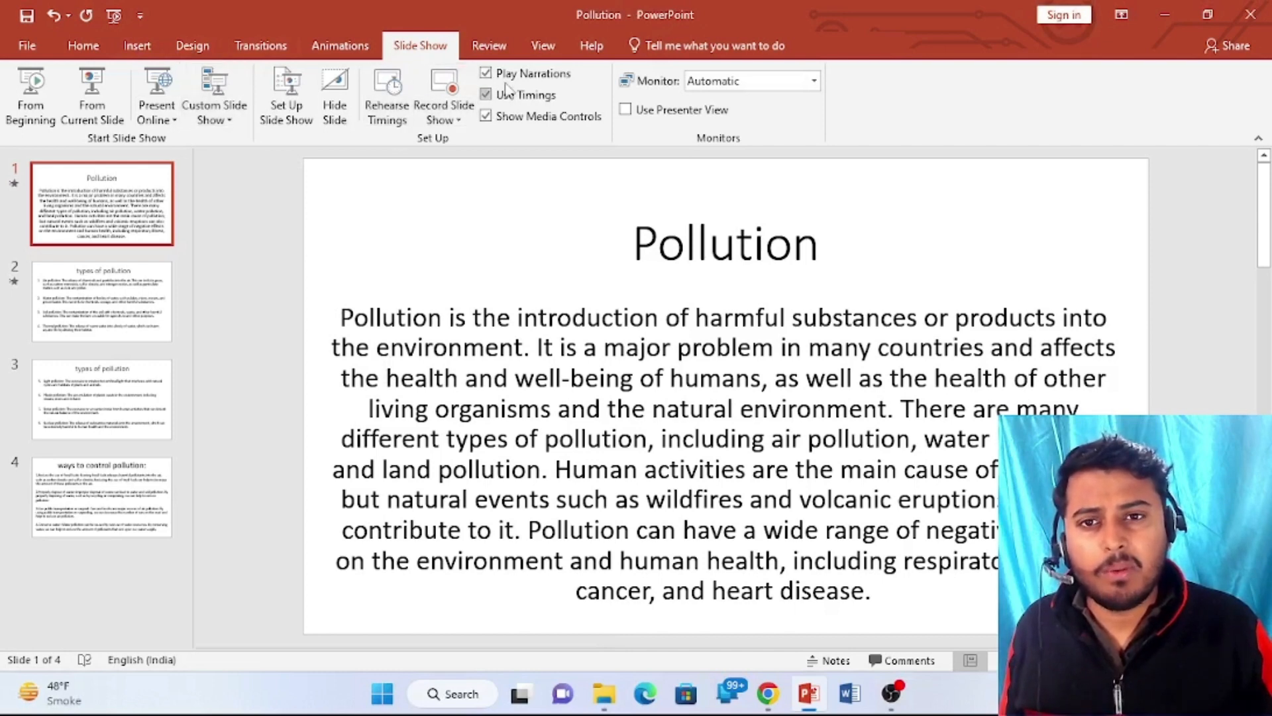
Turn on the Show without animation option in the slide show setup and apply it
click(286, 99)
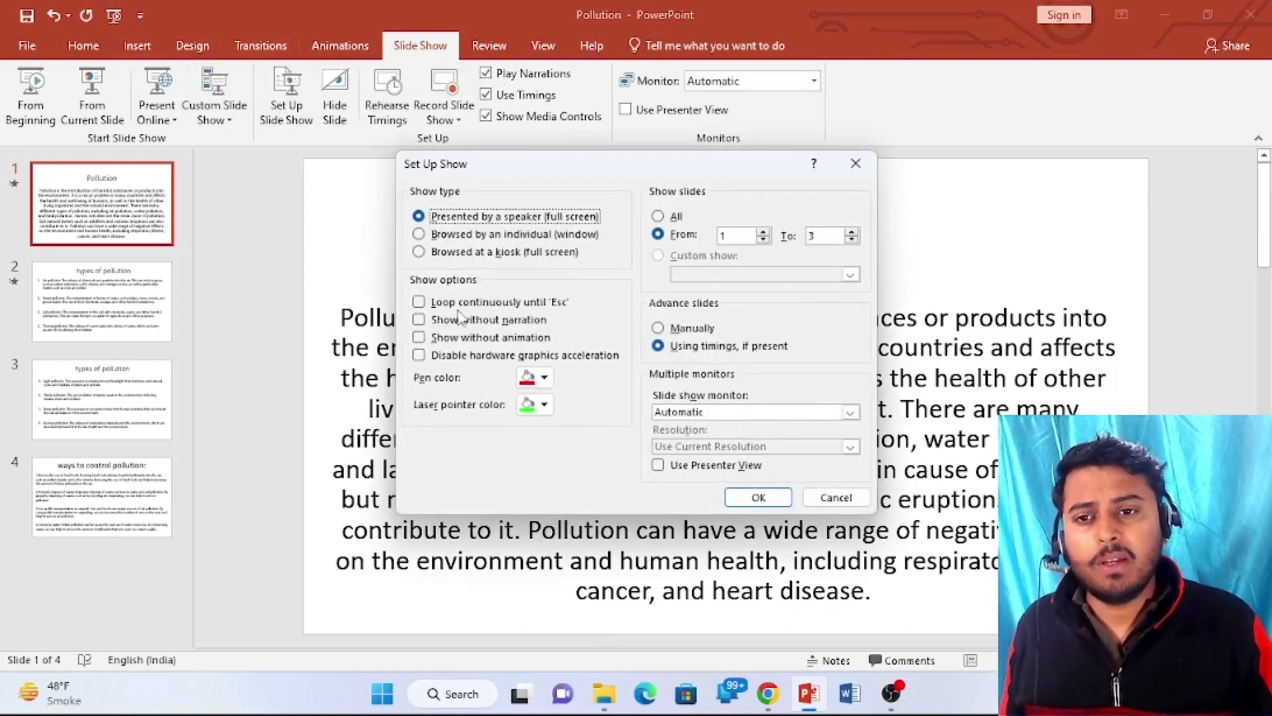
click(418, 339)
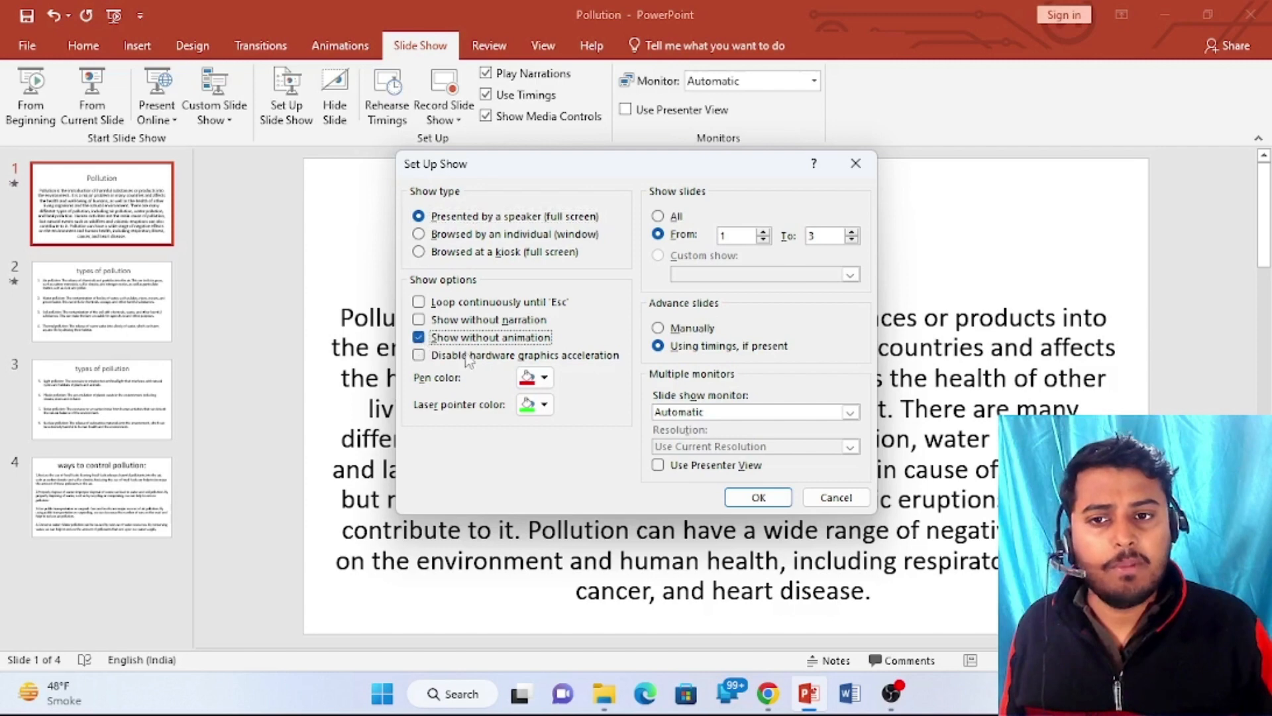
click(757, 497)
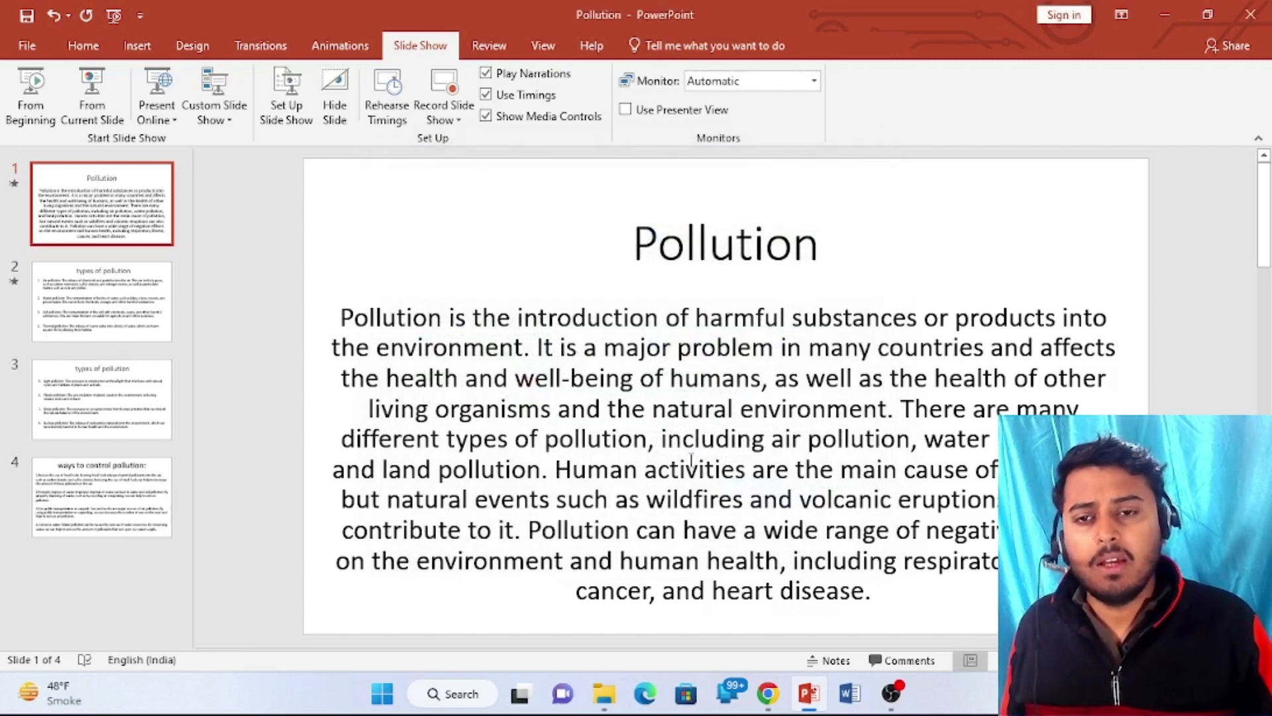
Replay the slide show from the first slide to its end to check it without animations, and exit
key(F5)
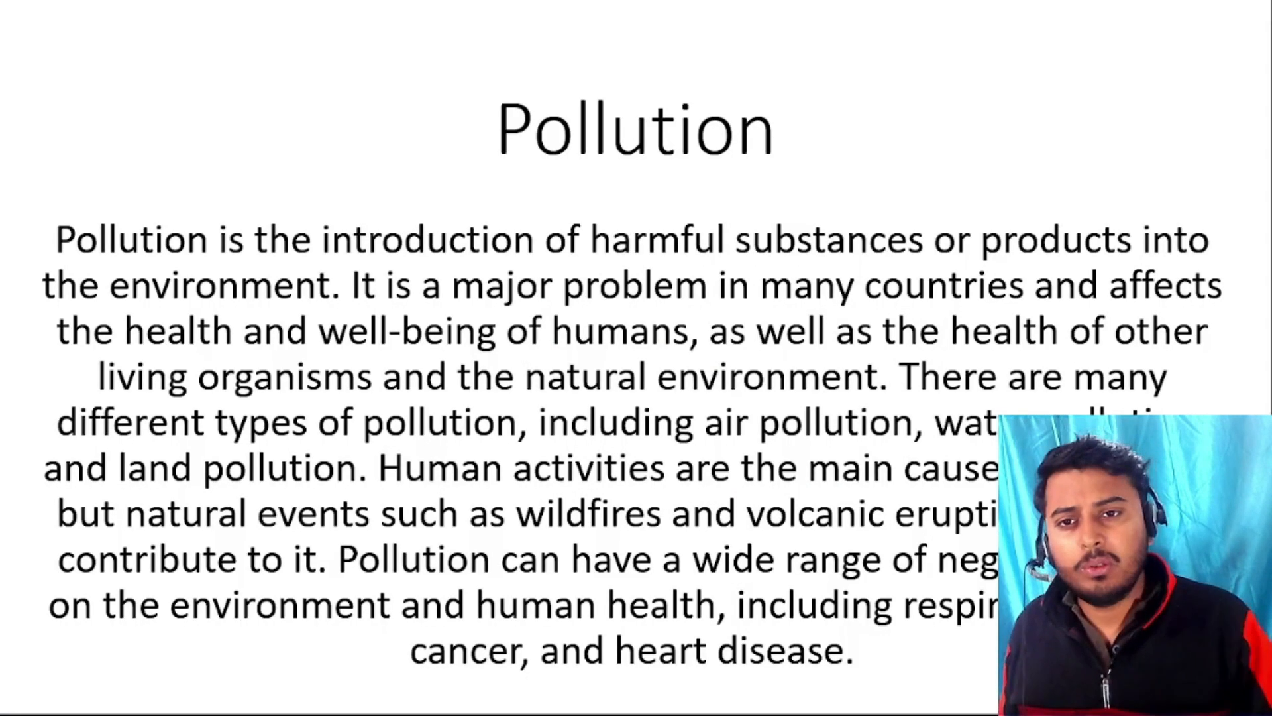
click(479, 312)
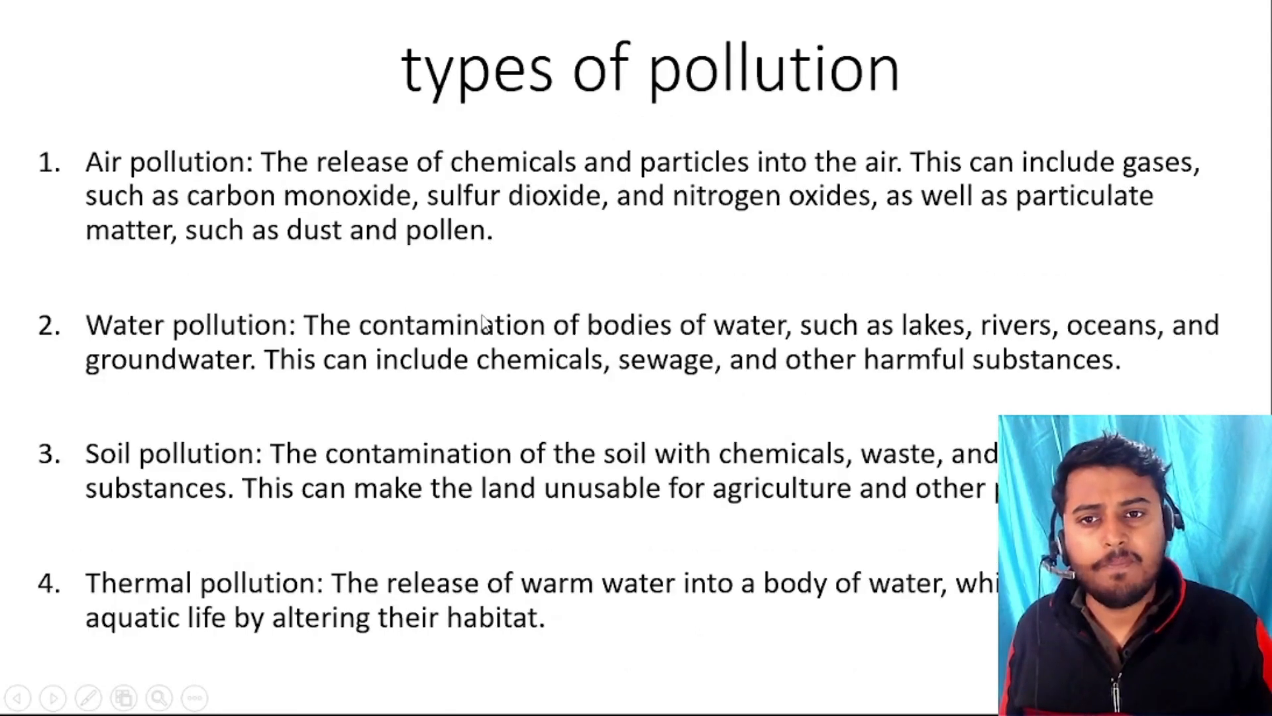
click(482, 226)
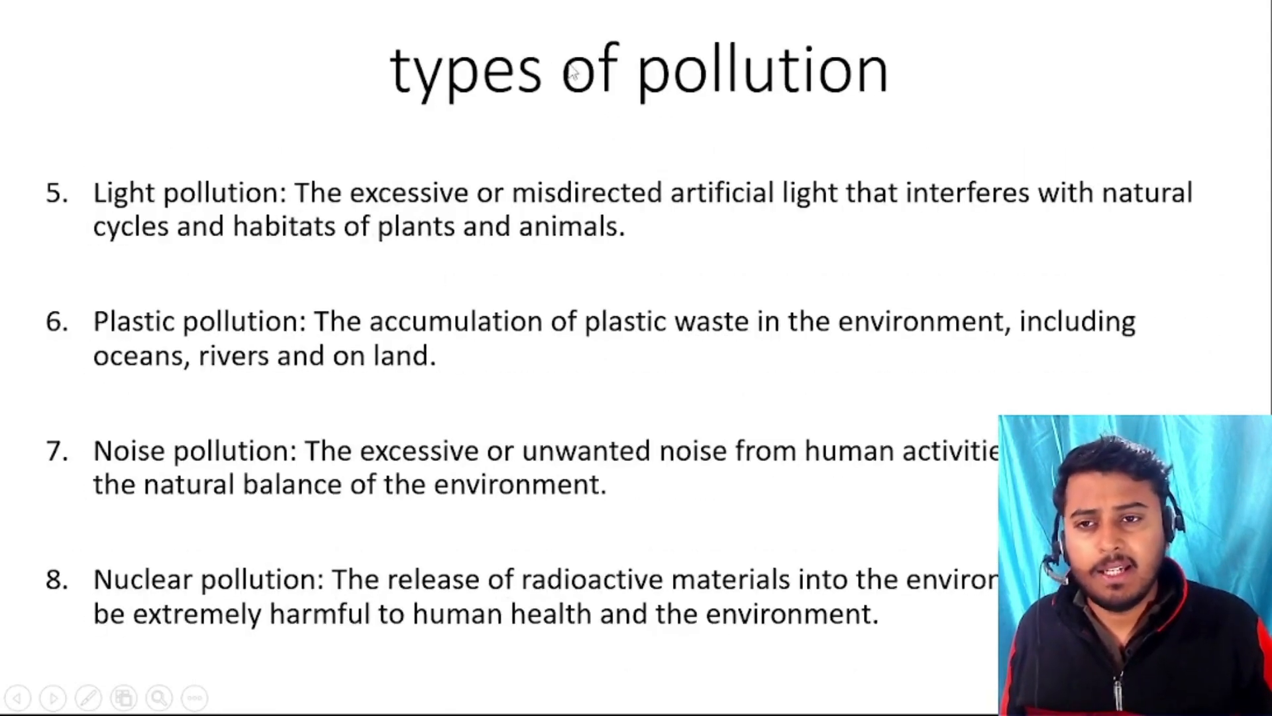
click(505, 154)
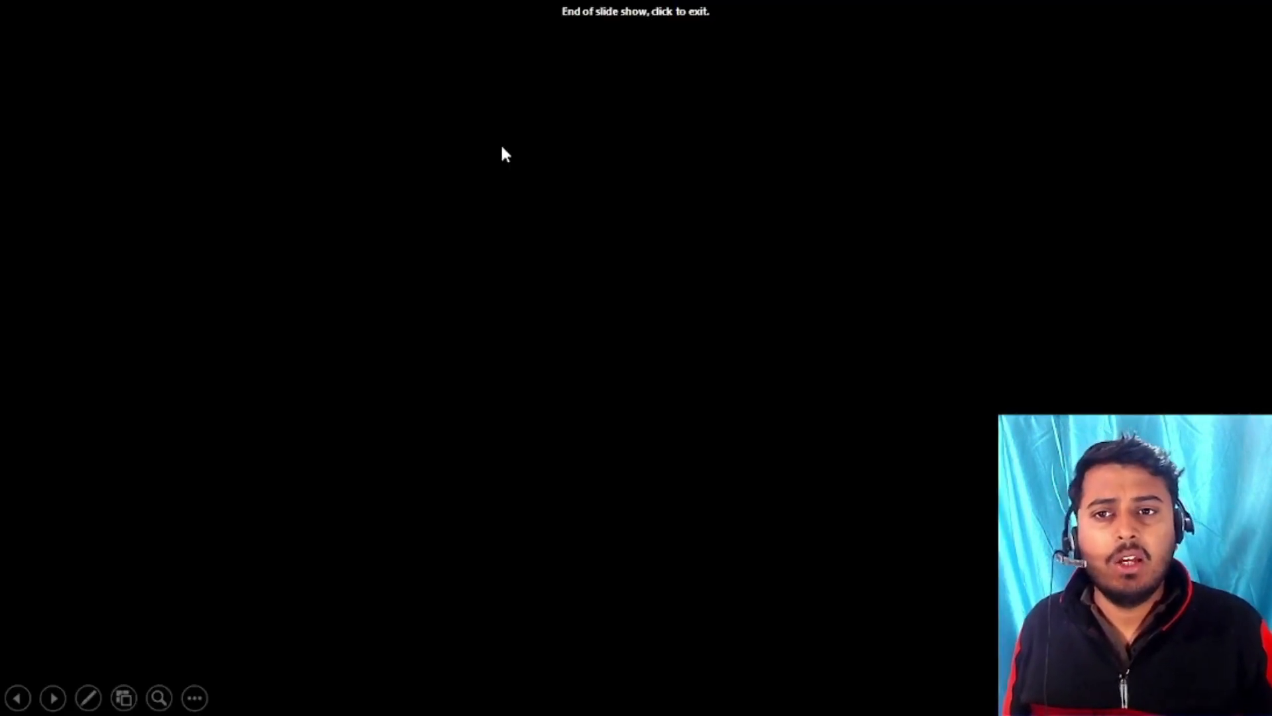
click(505, 154)
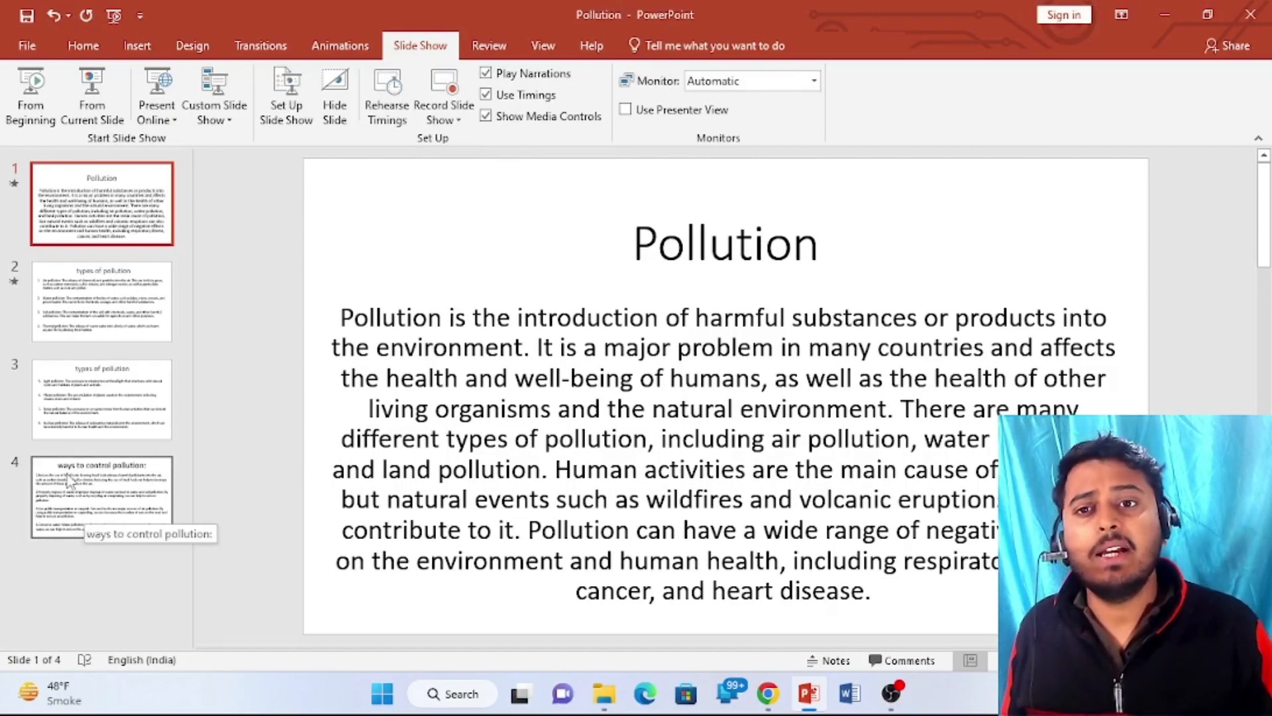
Extend the slide show range to run from slide 1 to 4 and apply the setting
click(288, 118)
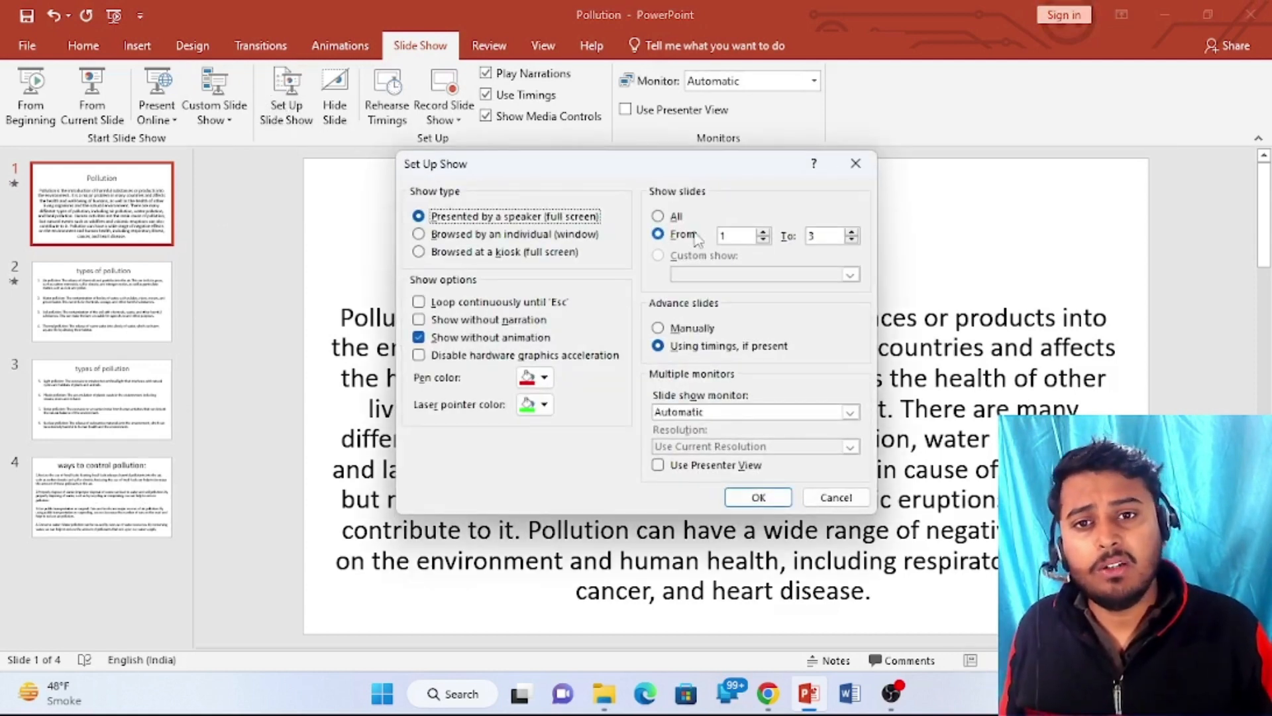
click(851, 234)
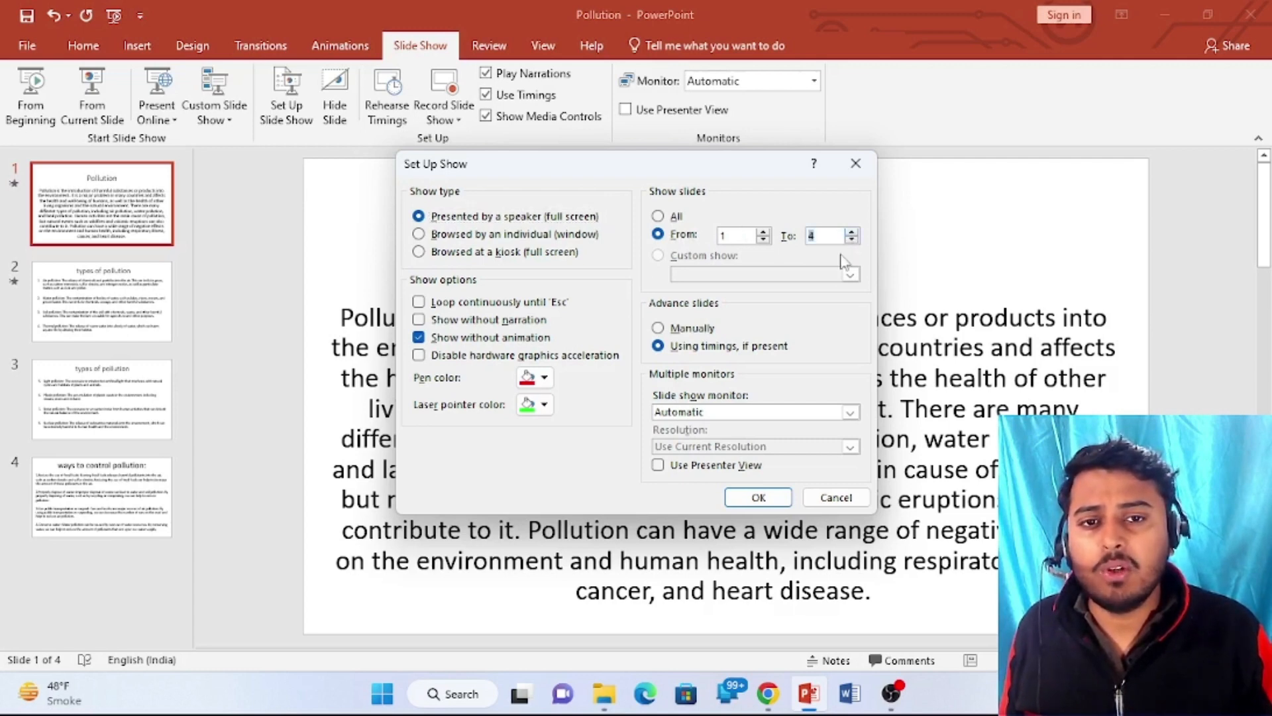
click(768, 498)
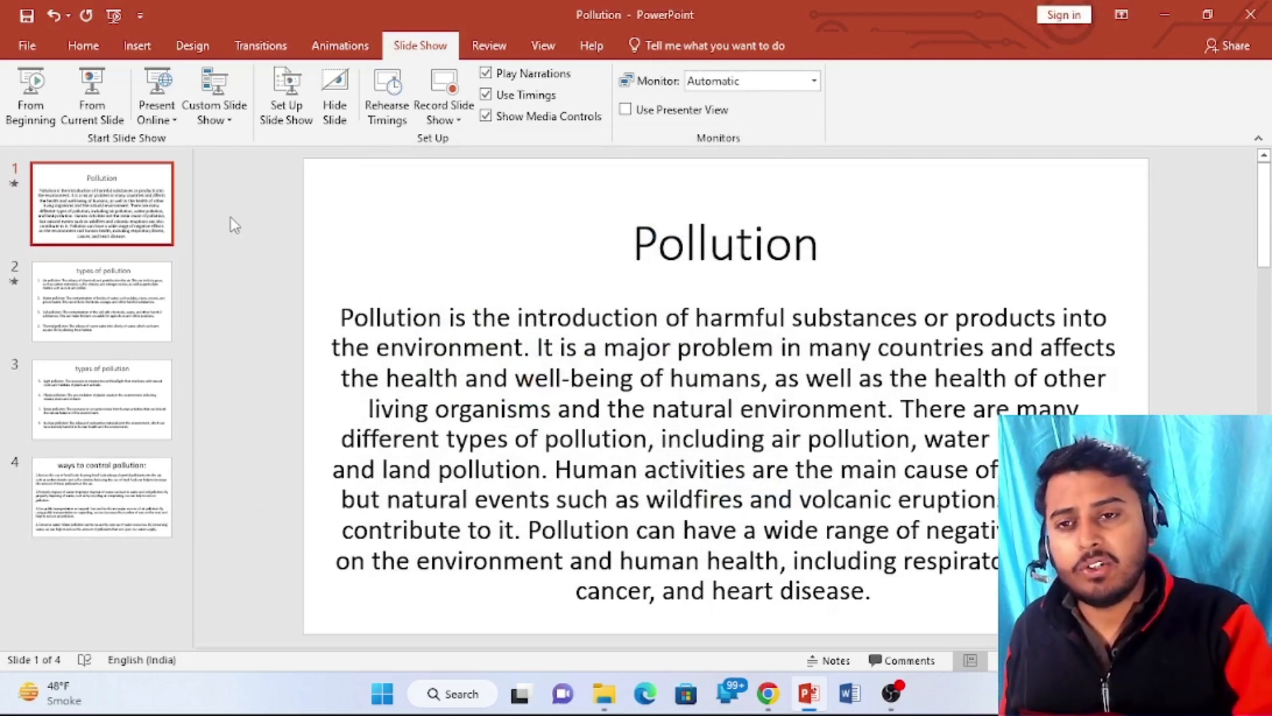
Play the slide show through all four slides to check the extended range, and exit at the end
key(F5)
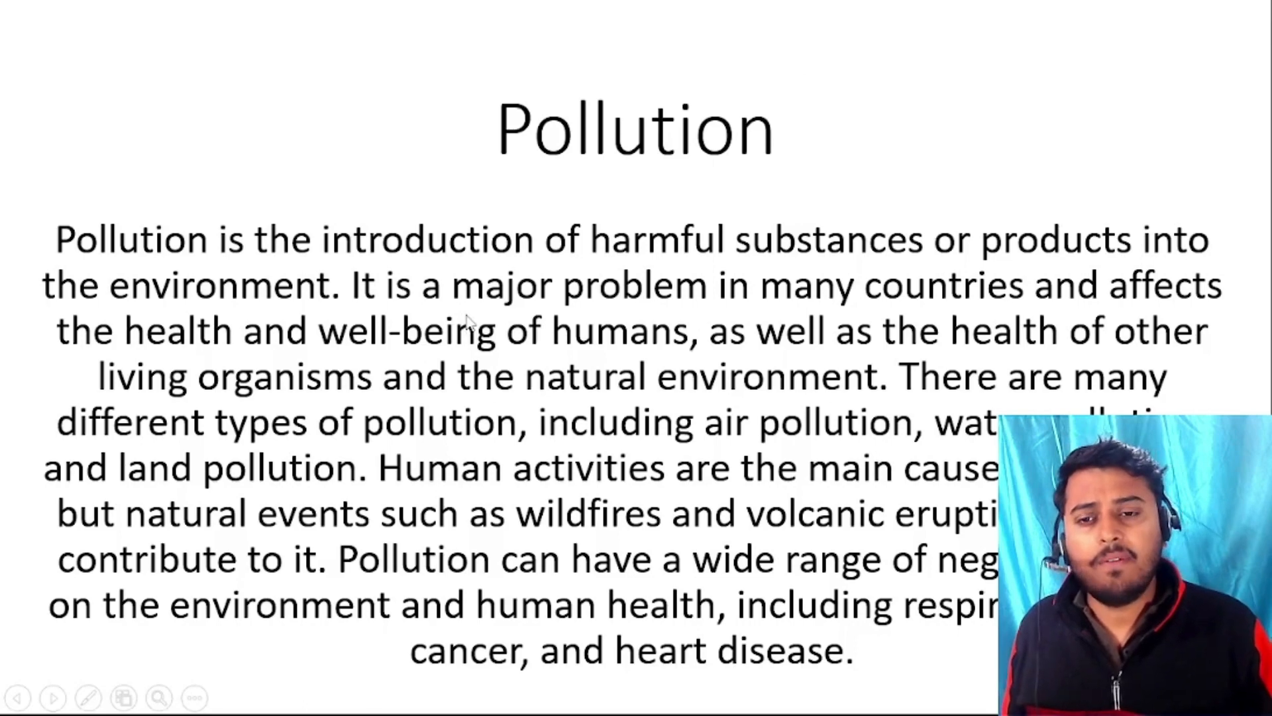
key(Right)
key(Right)
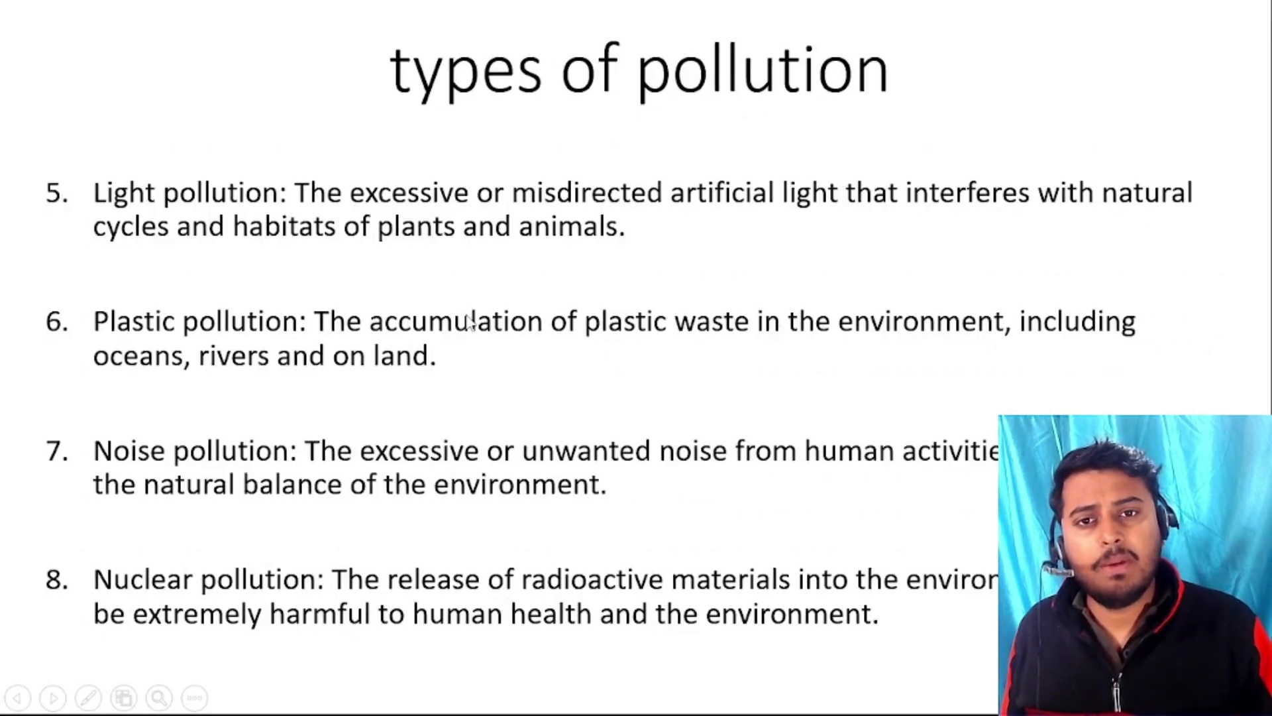
key(Right)
key(Right)
key(Right)
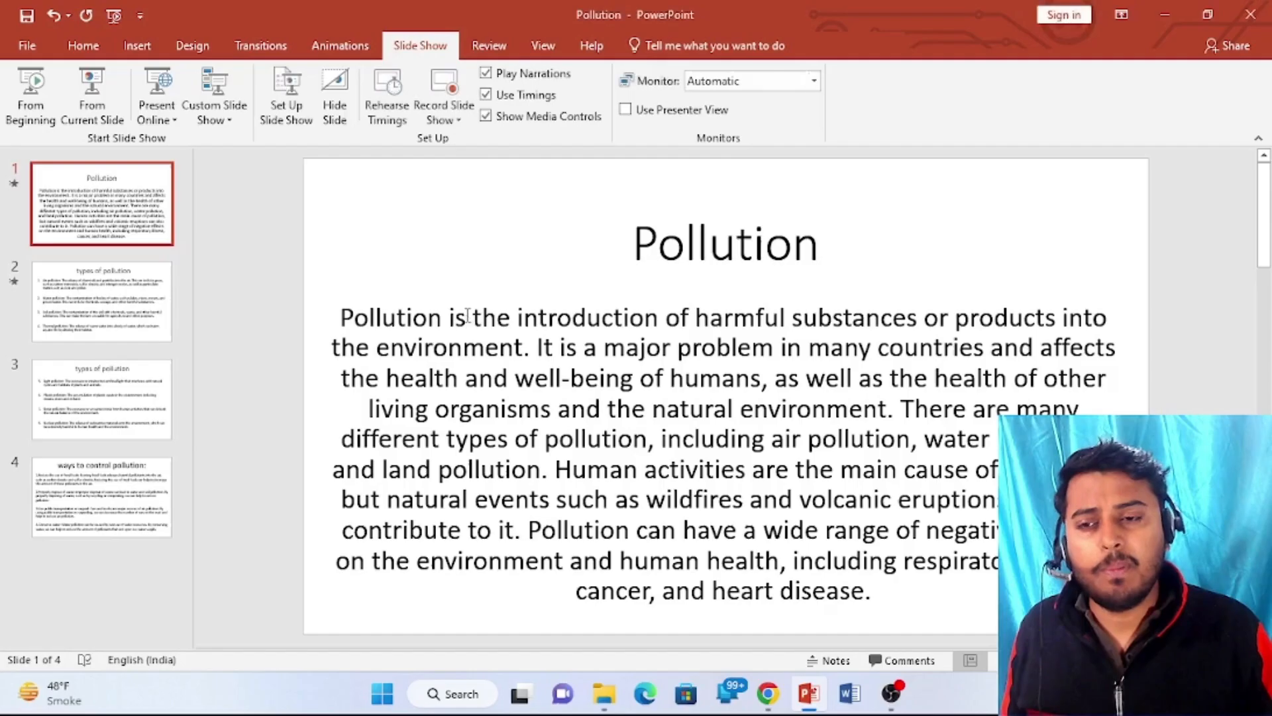
Review slides 2, 3 and 4 in the editing view and return to the Pollution slide
click(62, 295)
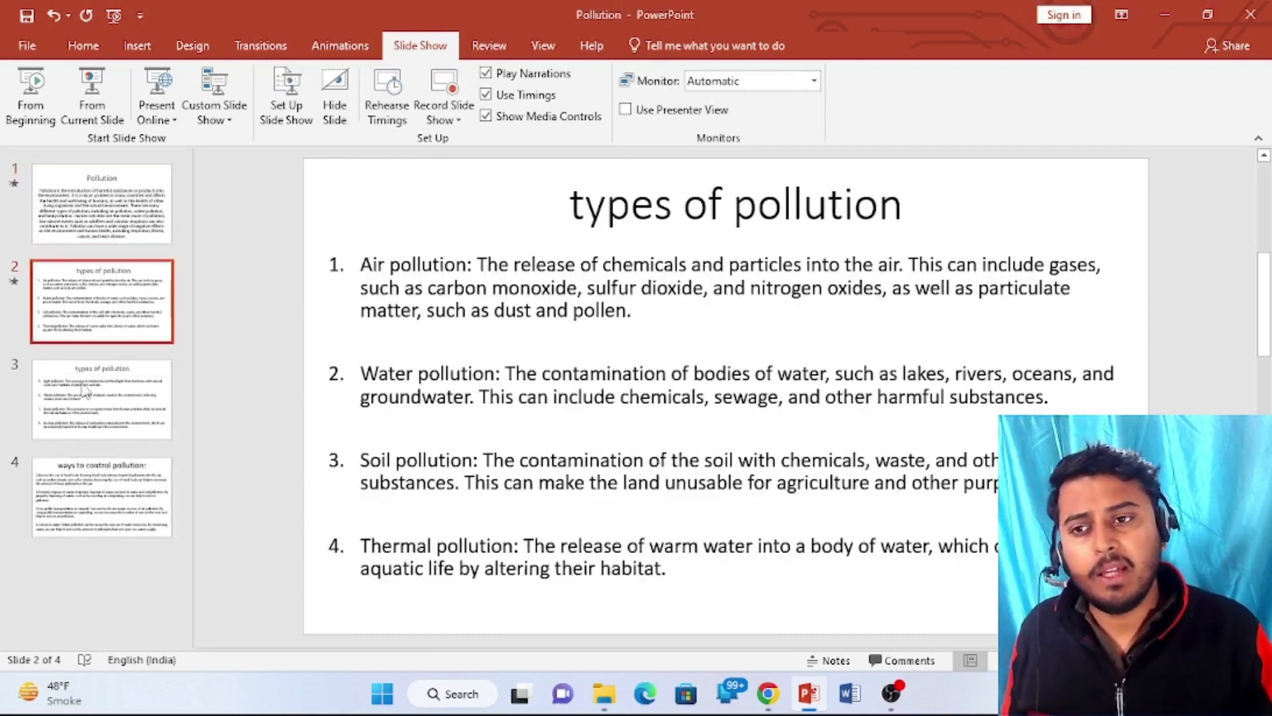
click(83, 389)
click(108, 502)
click(99, 202)
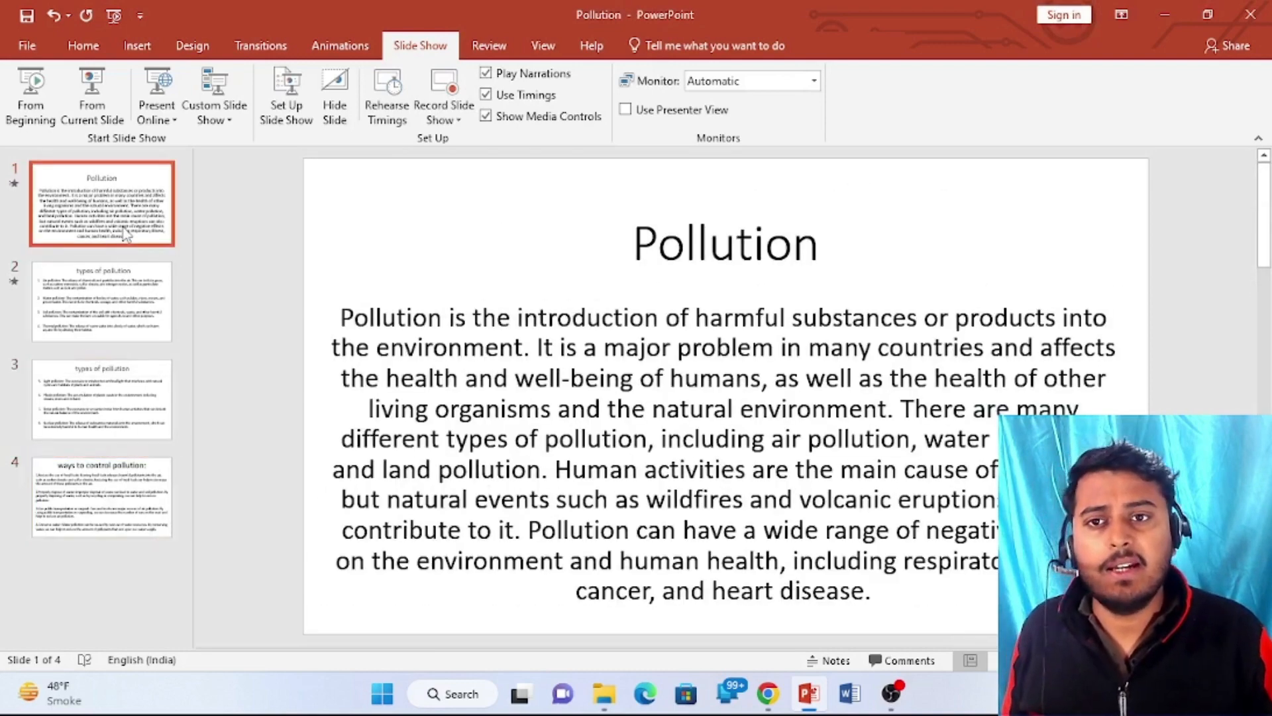
Create a custom show containing slide 1 (Pollution) and slide 4 (ways to control pollution)
click(286, 116)
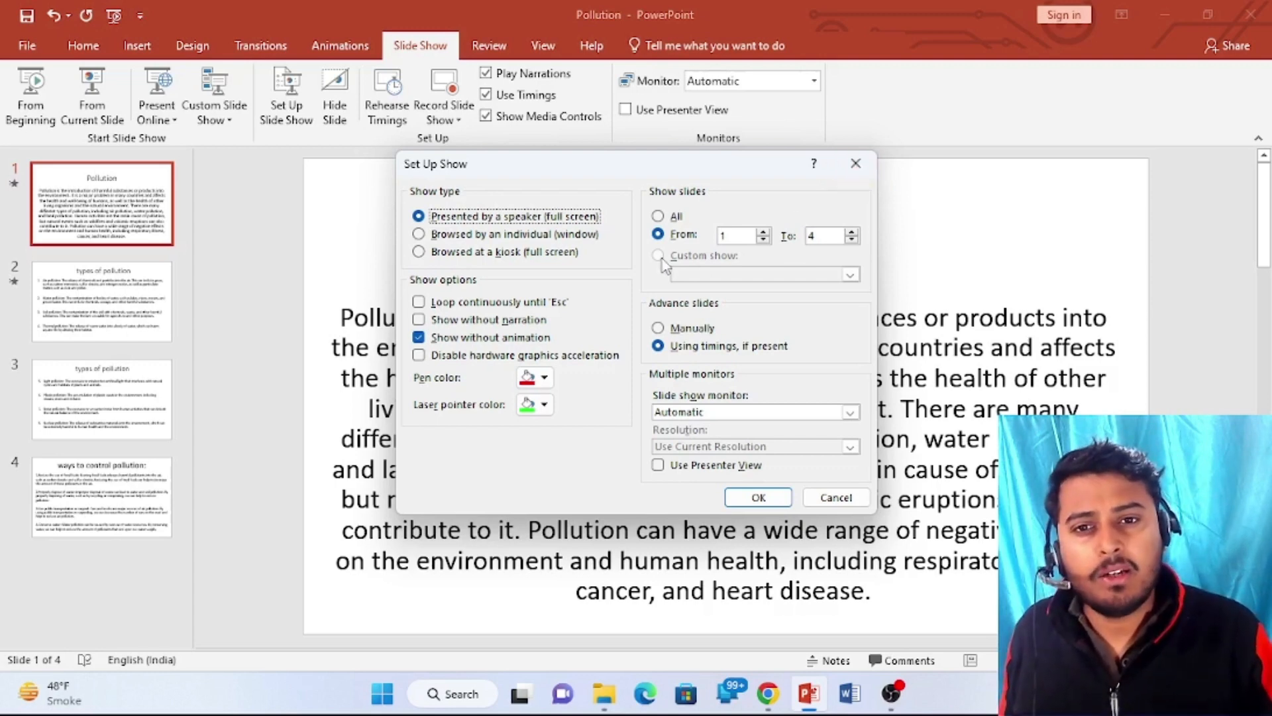
click(861, 166)
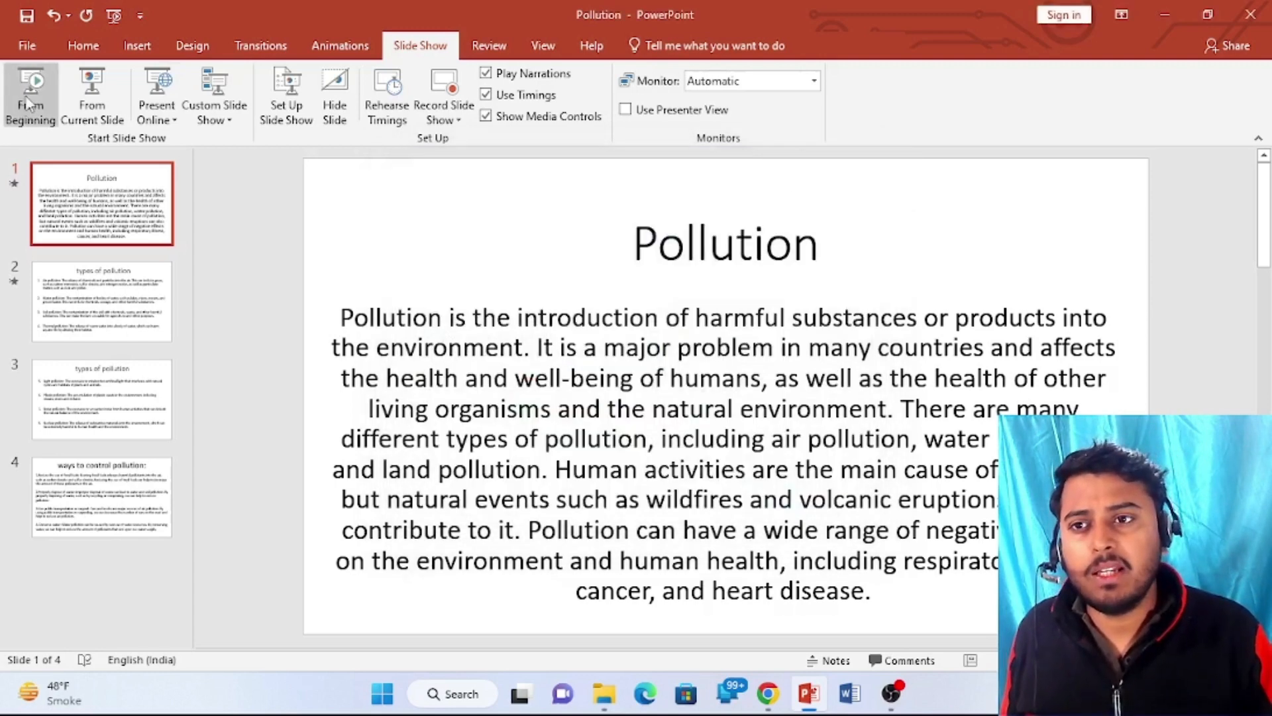
click(225, 123)
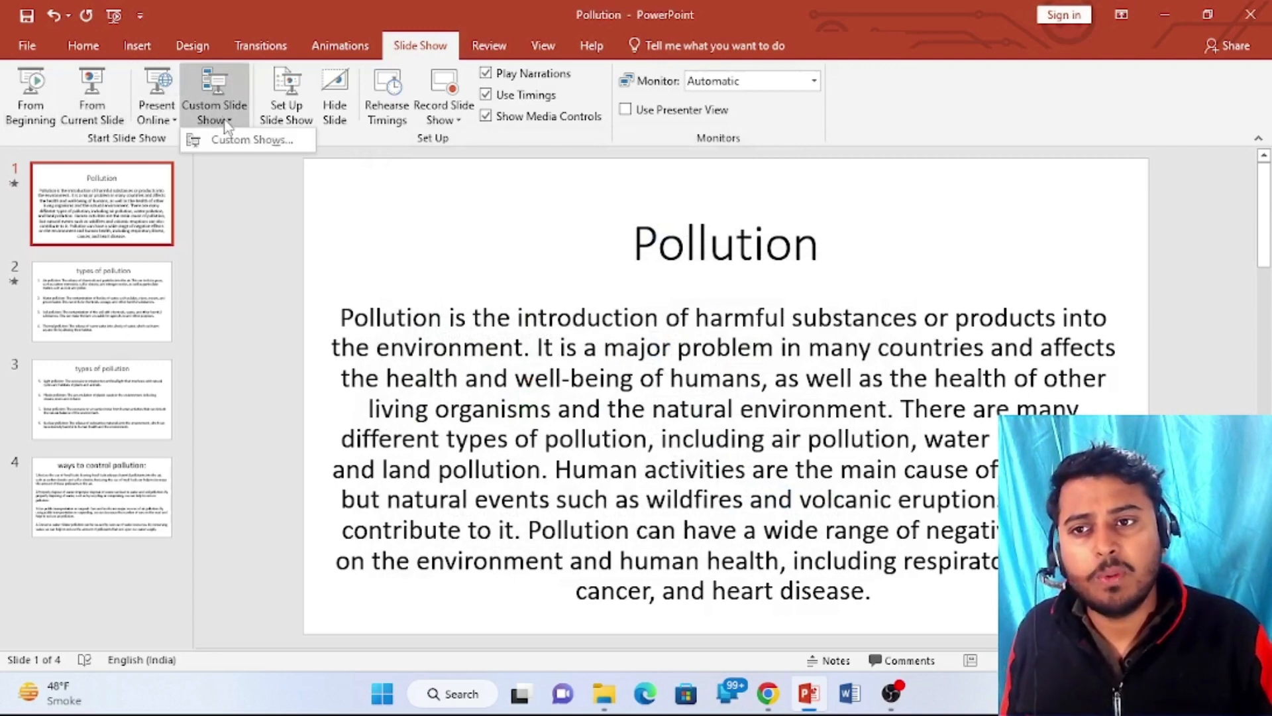
click(231, 142)
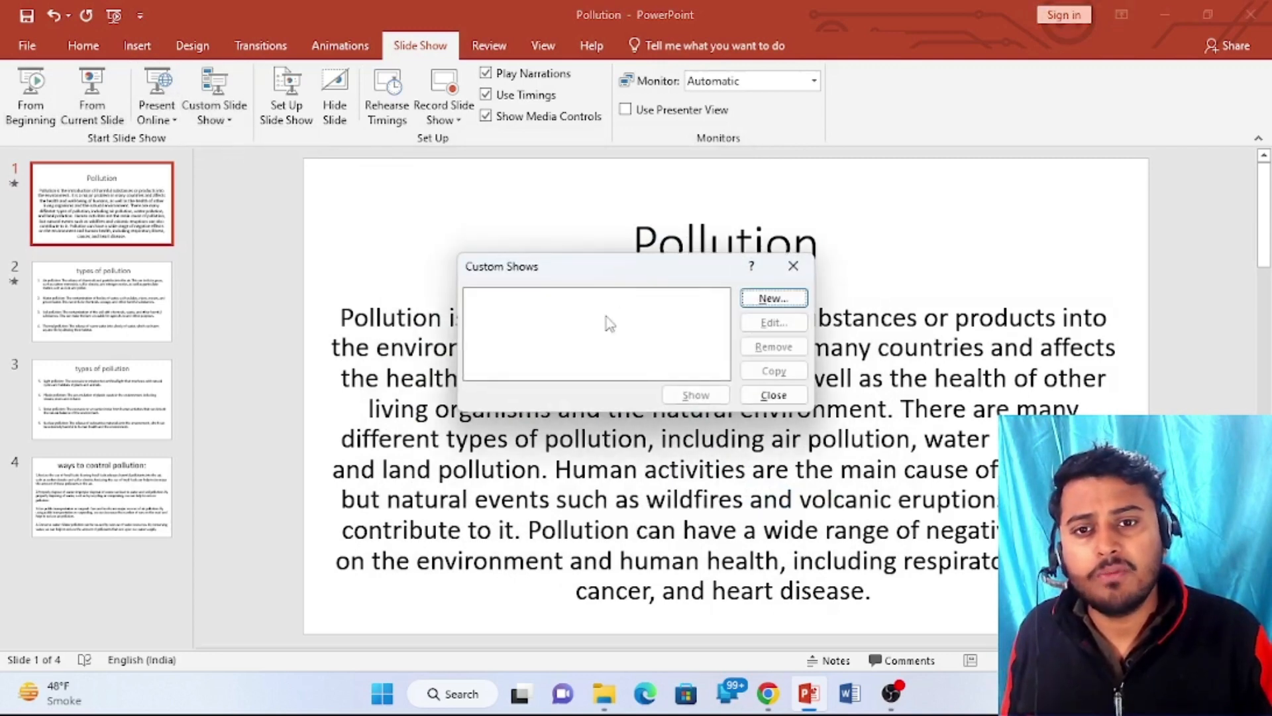
click(773, 298)
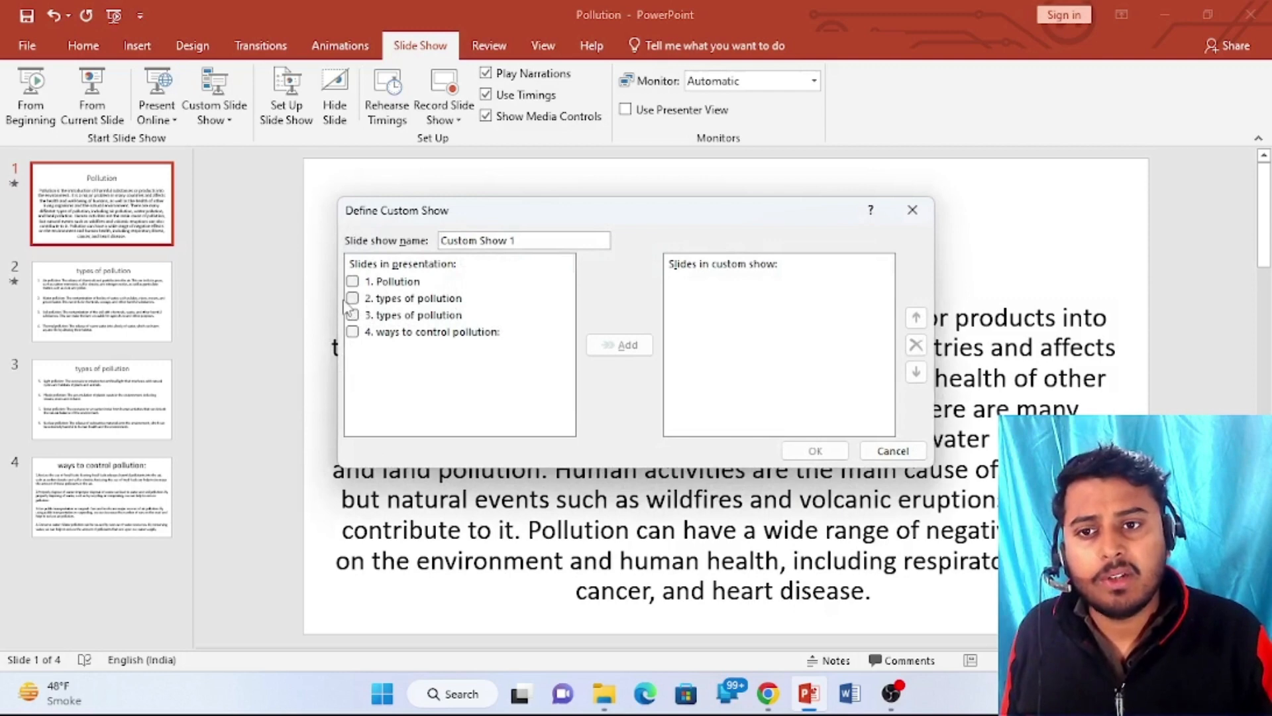
click(353, 281)
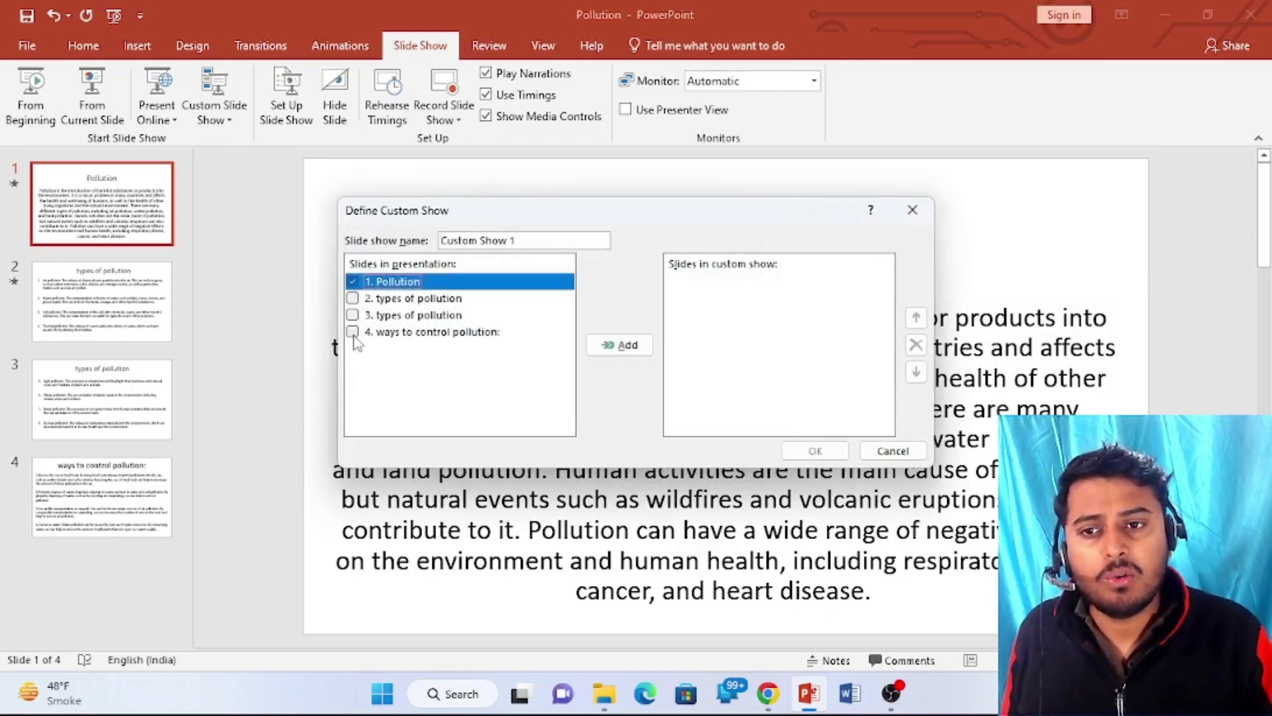
click(353, 332)
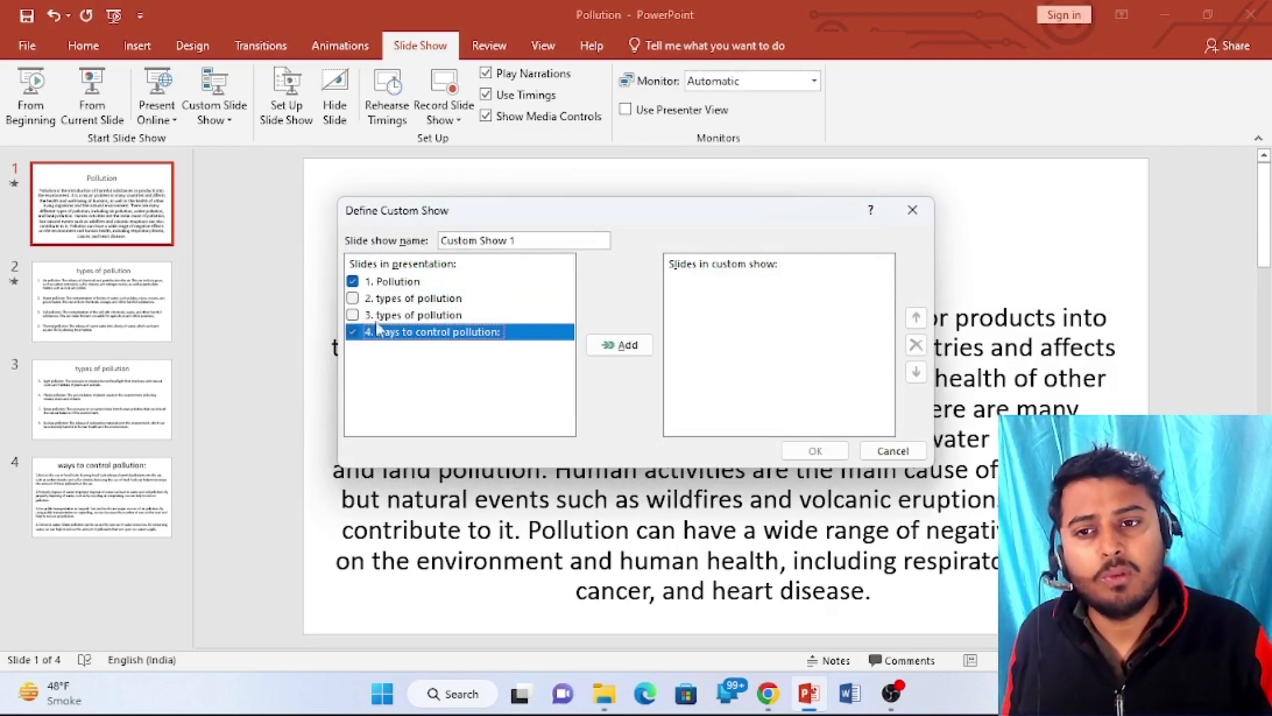
click(590, 343)
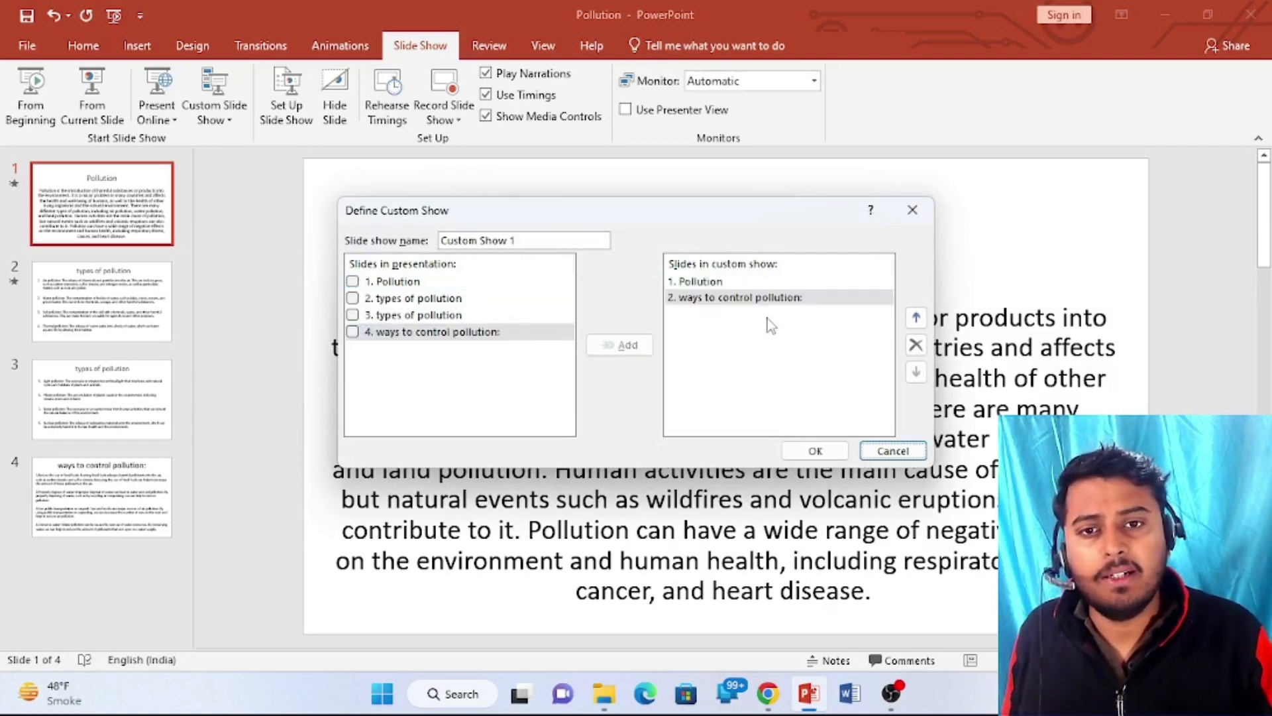
click(815, 454)
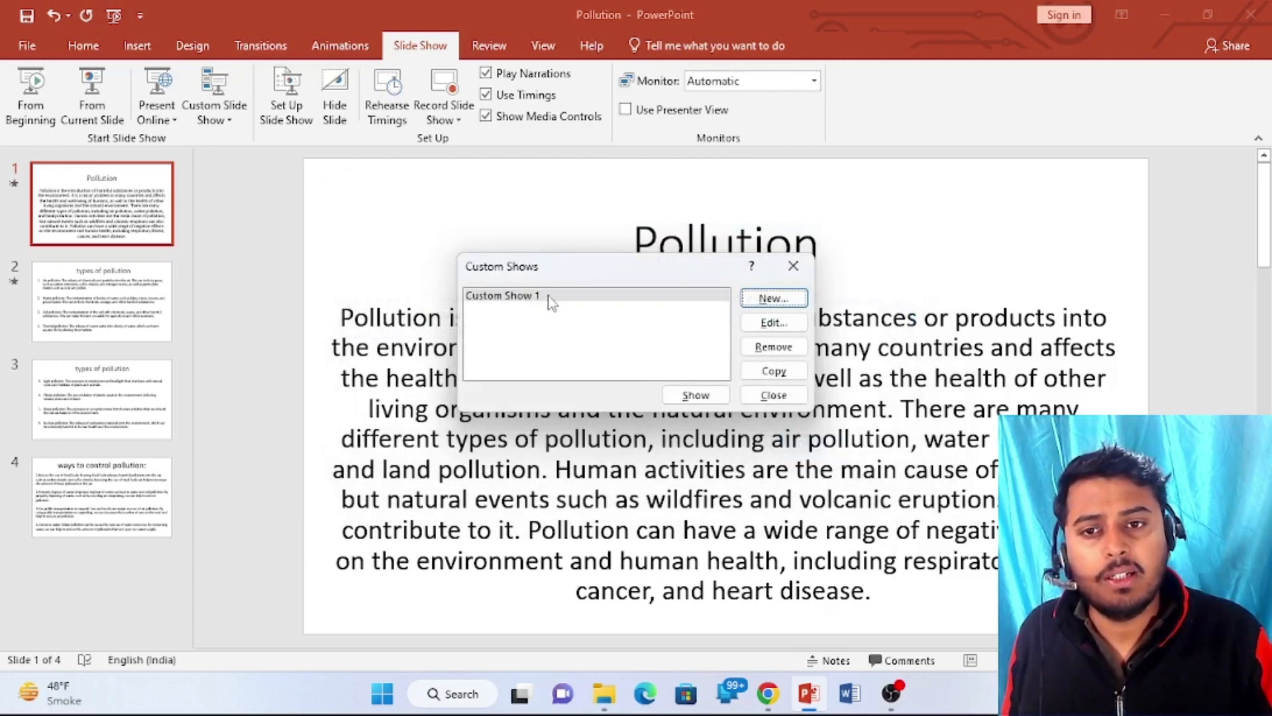
Rename the custom show as "new slide" and close the custom shows list
click(774, 322)
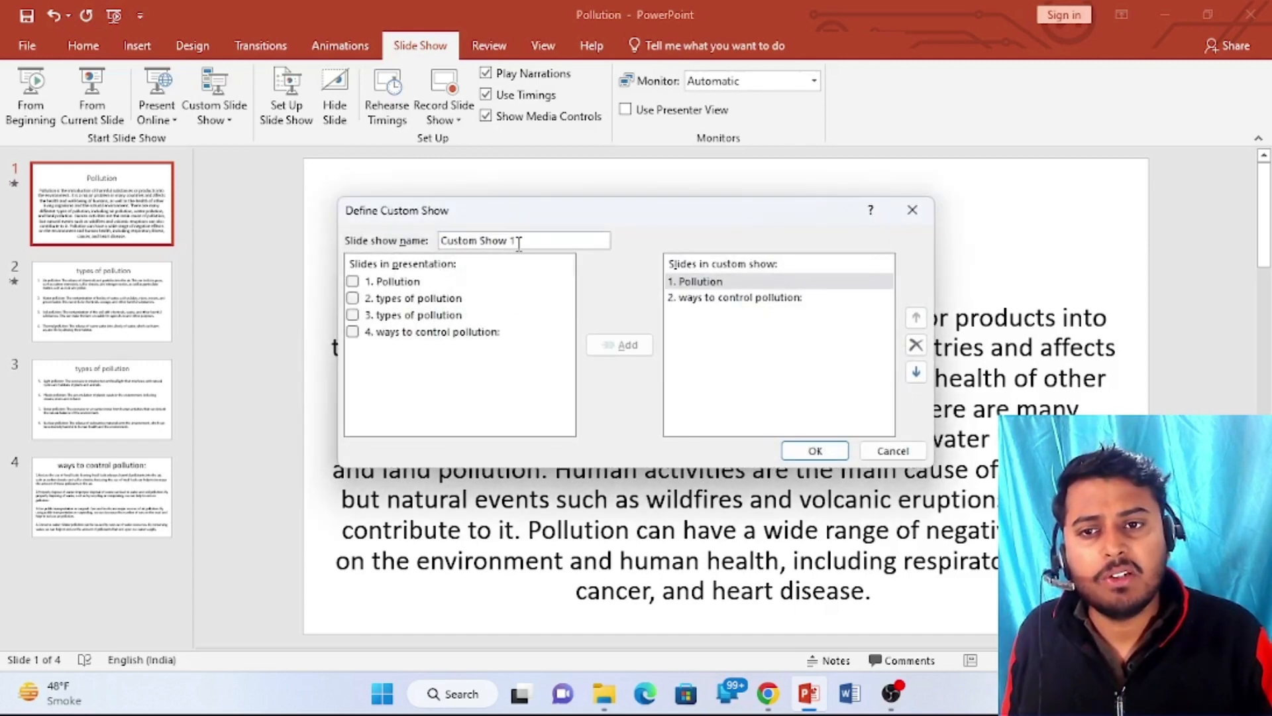
drag(529, 240, 437, 240)
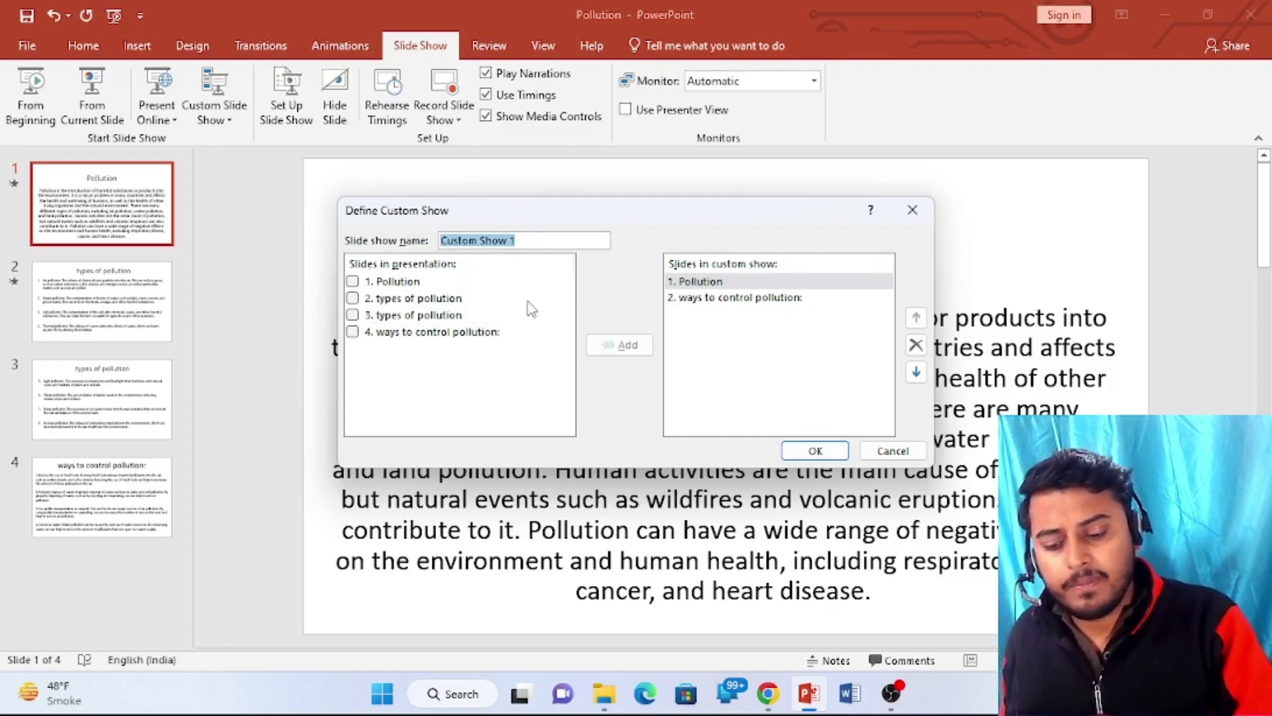
text(new )
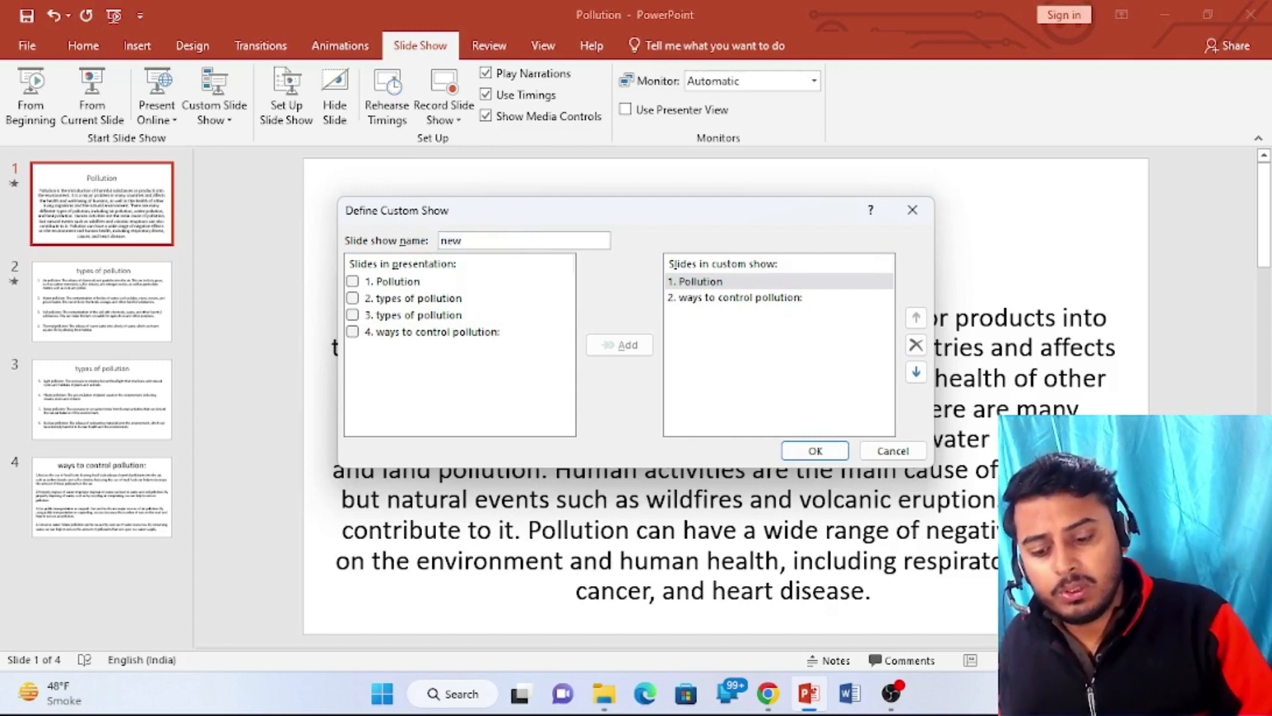
text(slide)
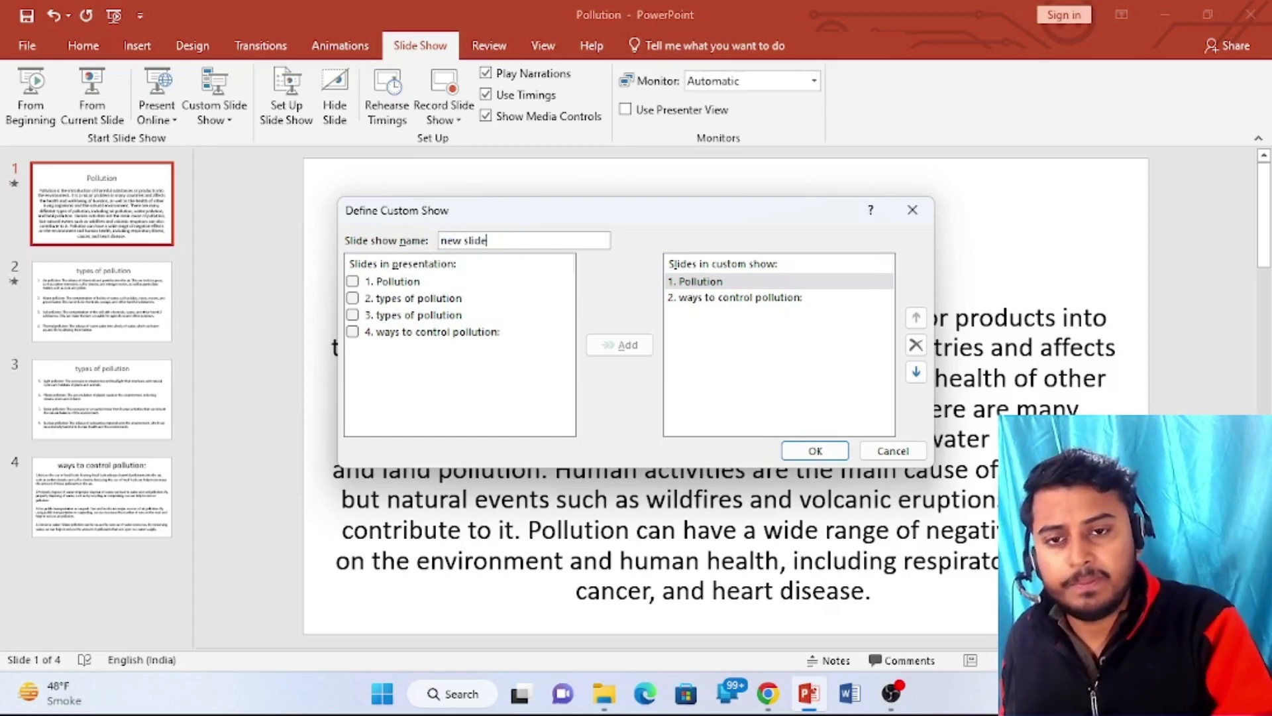
click(810, 451)
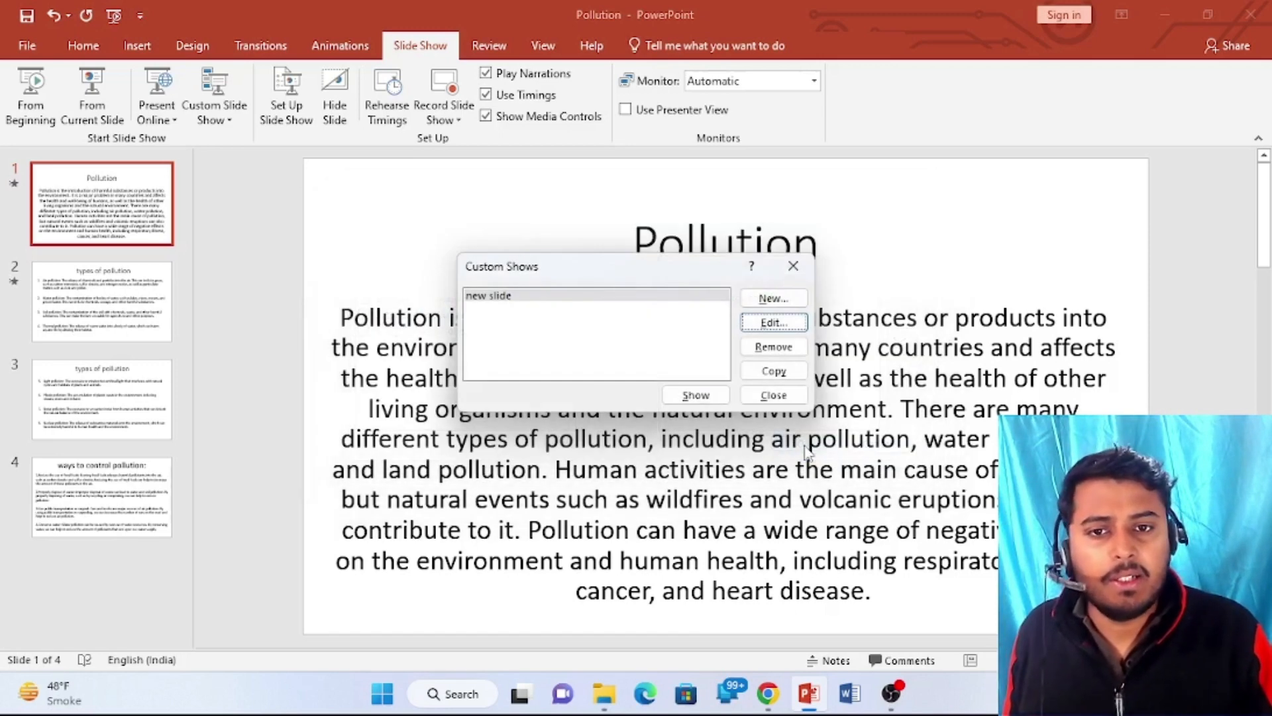
click(795, 272)
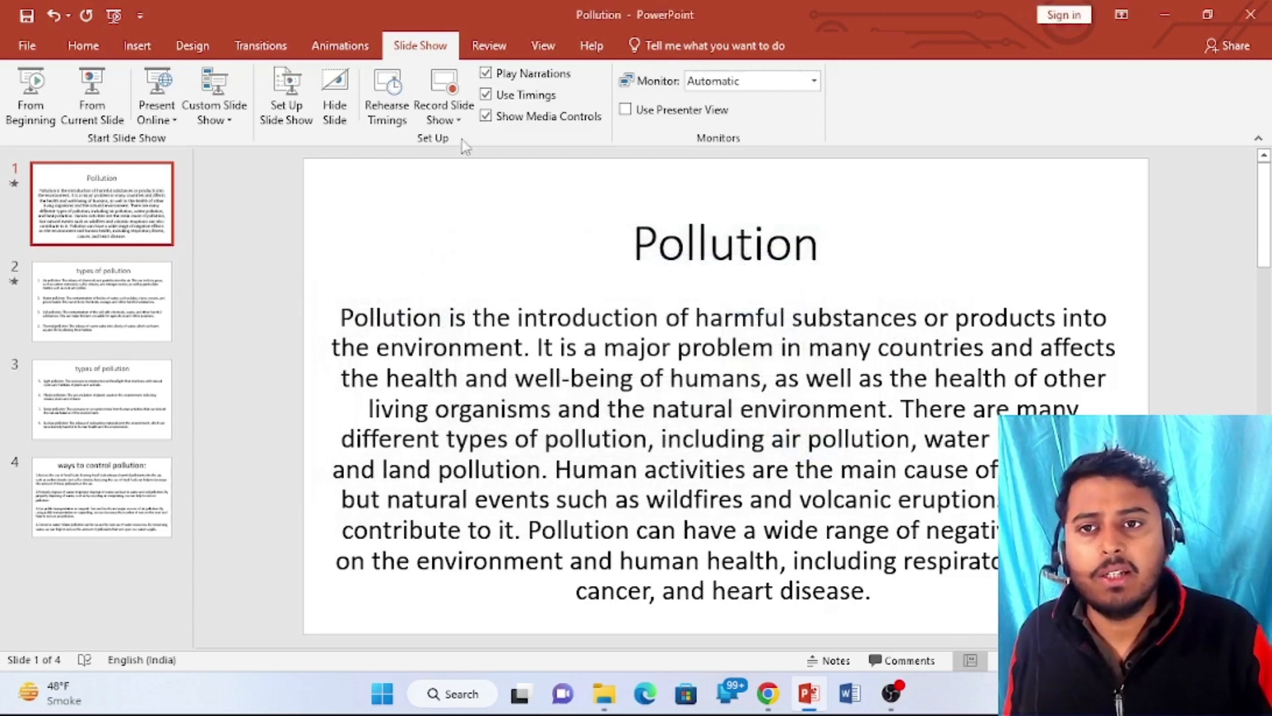
Set the slide show to present the custom show "new slide" and apply the setting
click(290, 119)
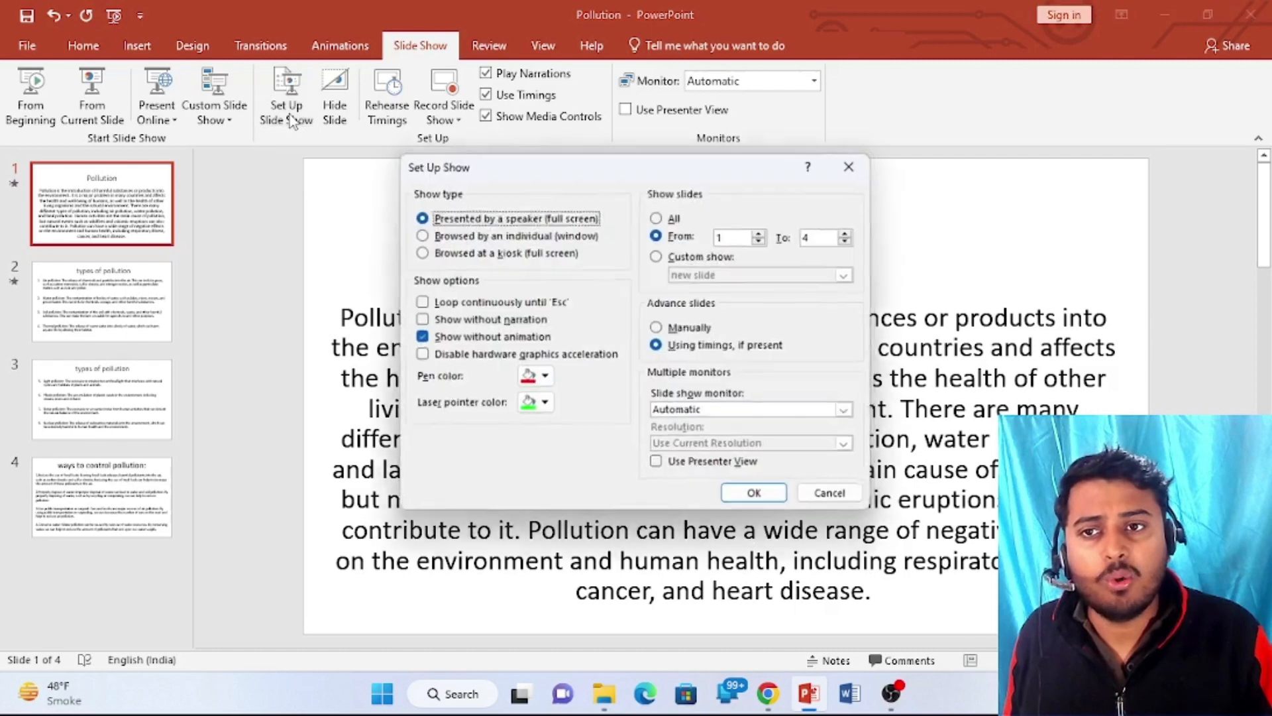
click(658, 257)
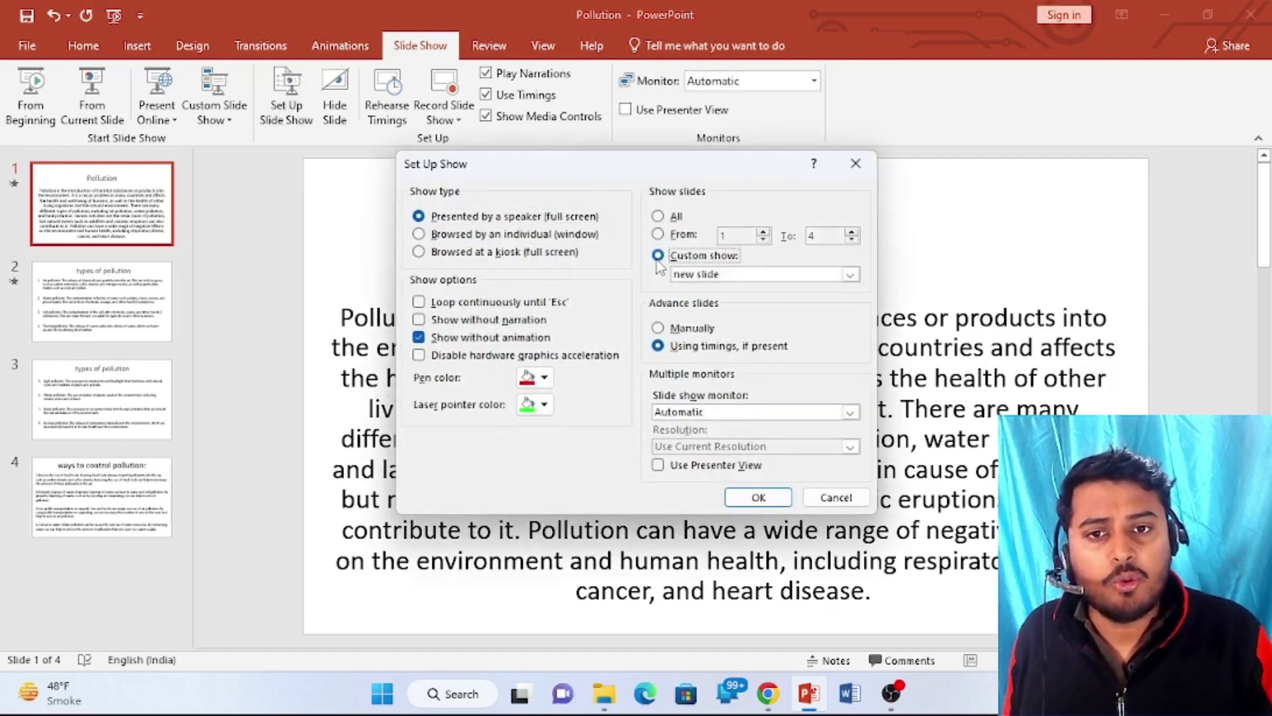
click(850, 275)
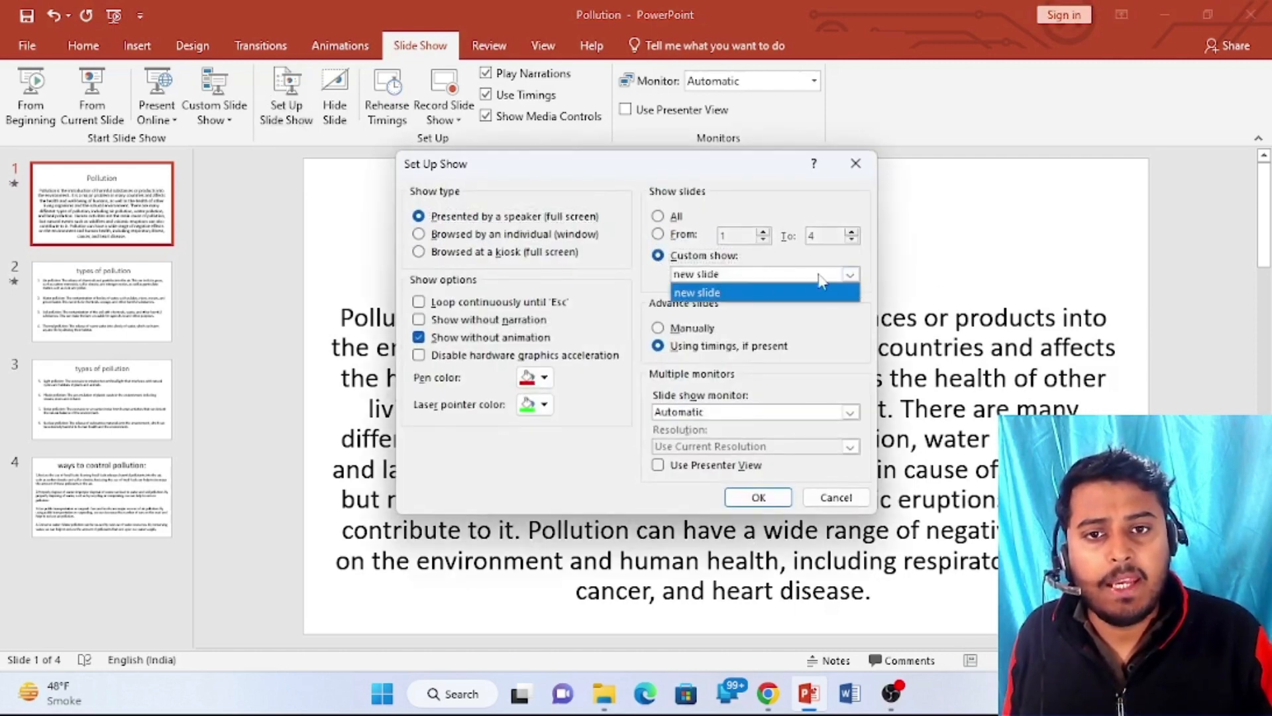
click(726, 293)
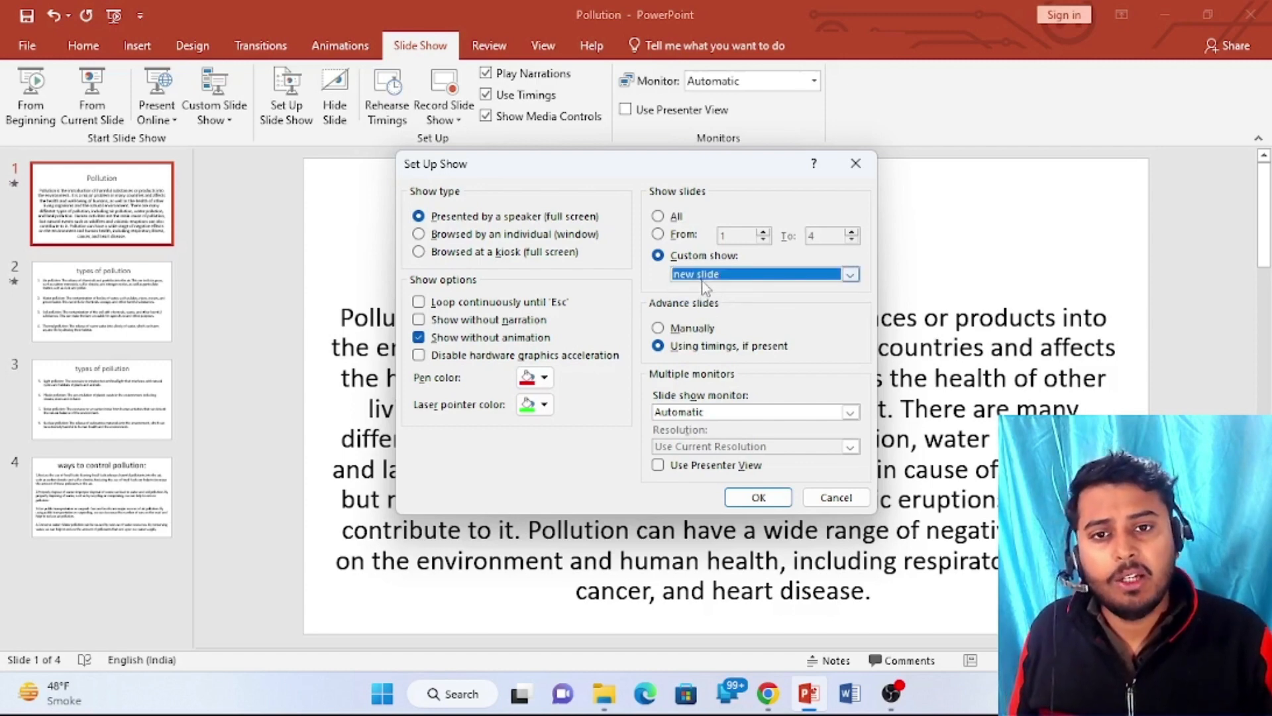
click(776, 502)
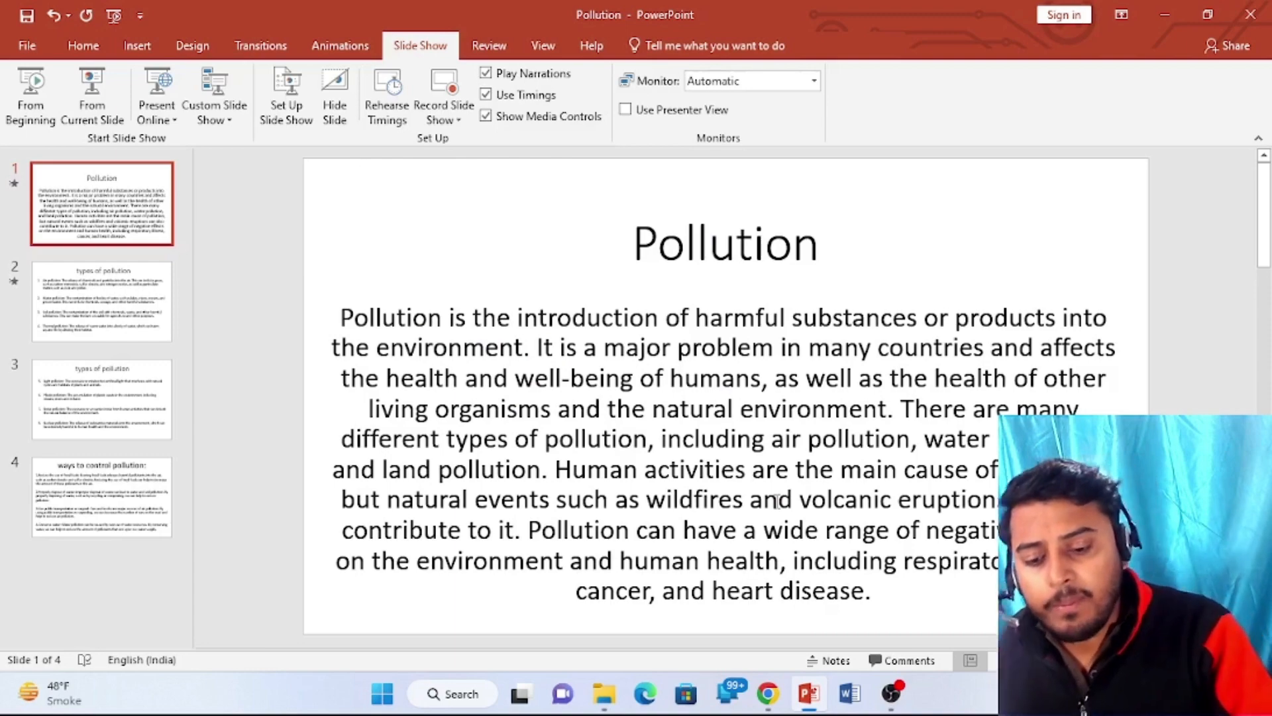
Play the custom show from its first slide to the end to check it, and exit
key(F5)
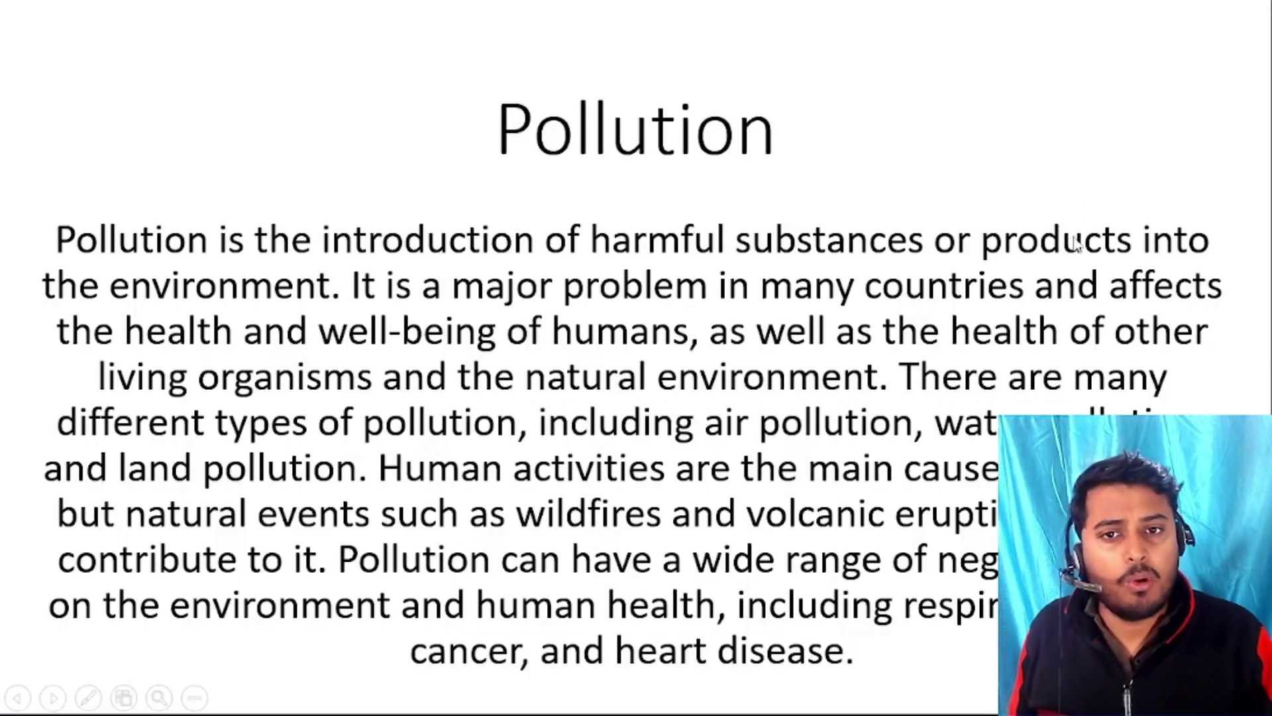
click(684, 300)
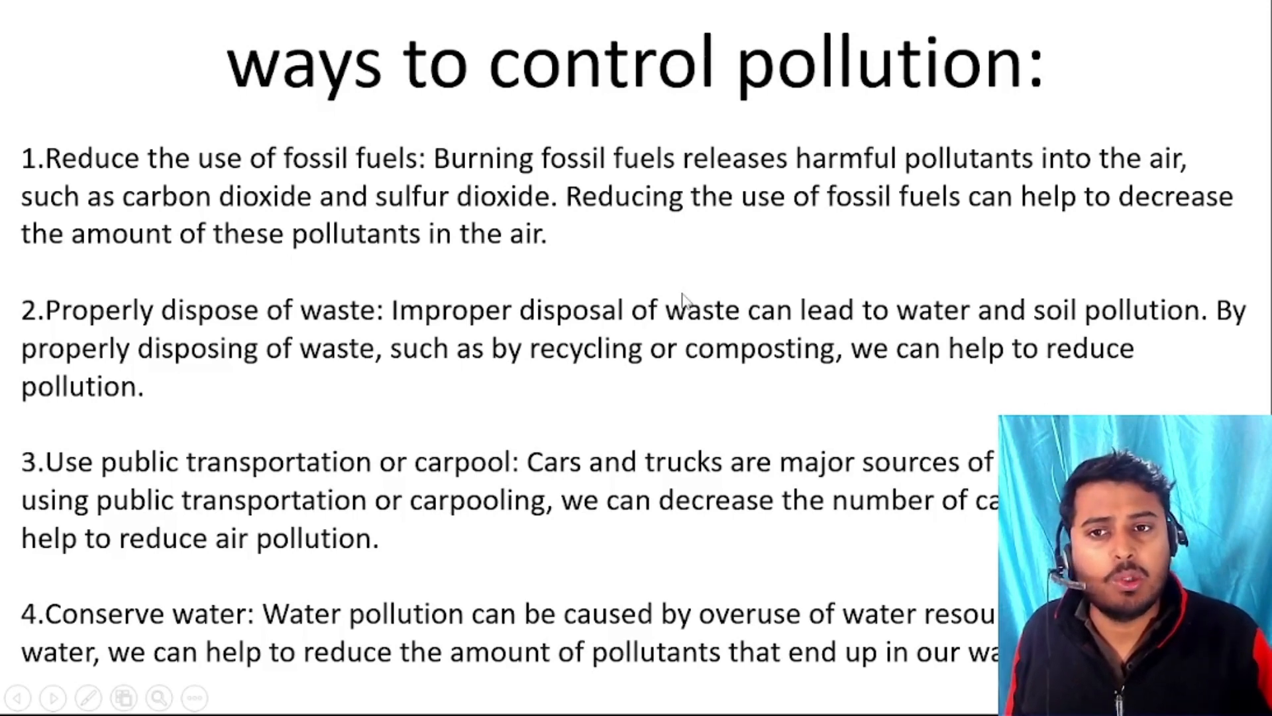
key(Right)
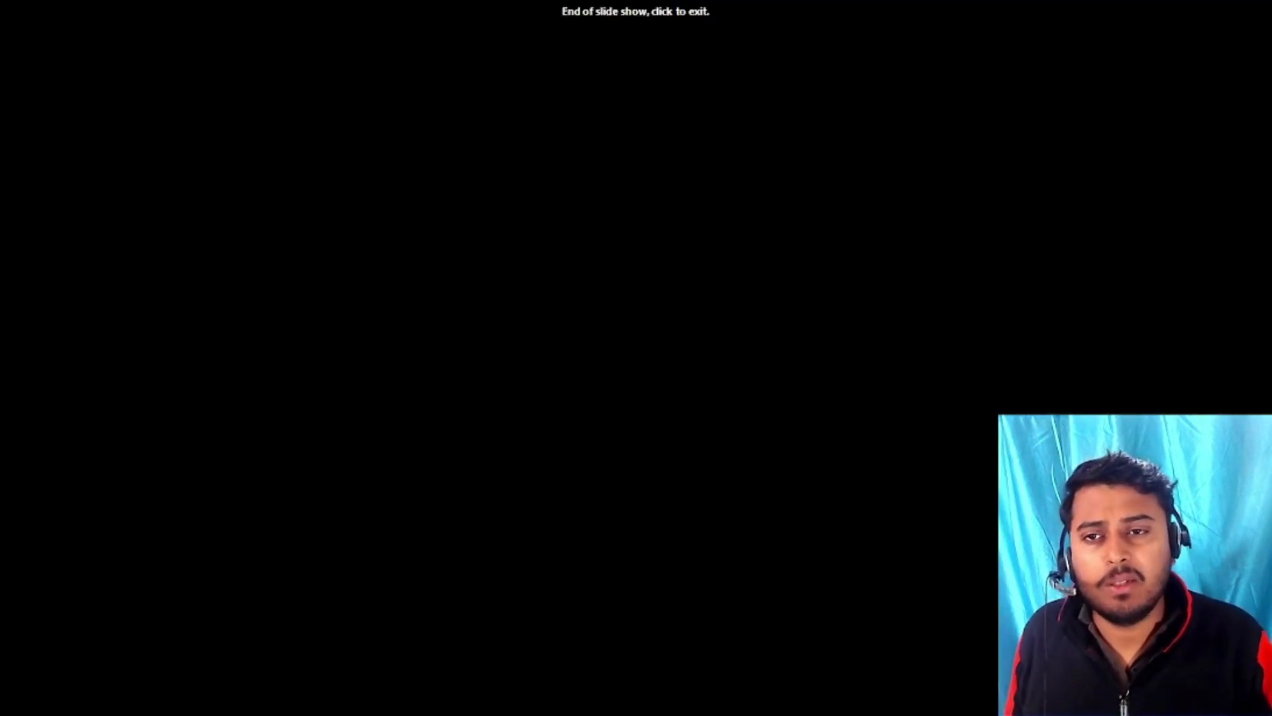
click(682, 296)
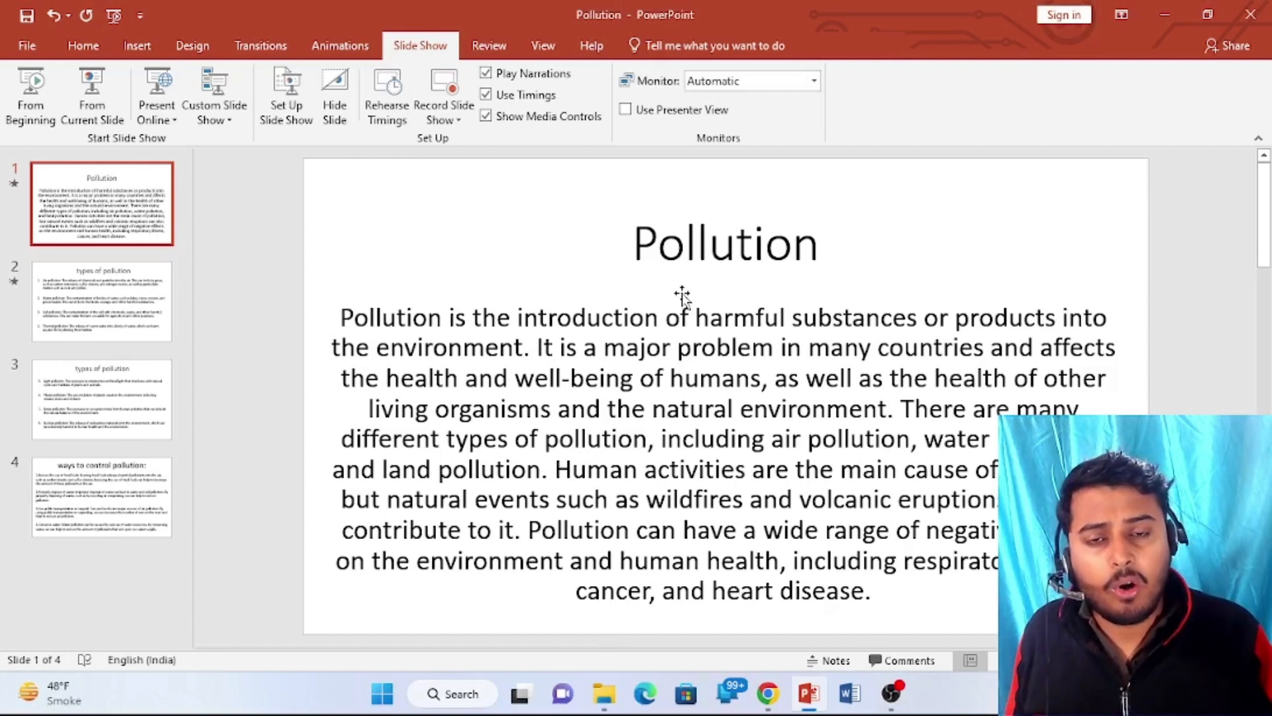
Set the slide show to present all slides, apply it, and recheck the show settings without further changes
click(280, 115)
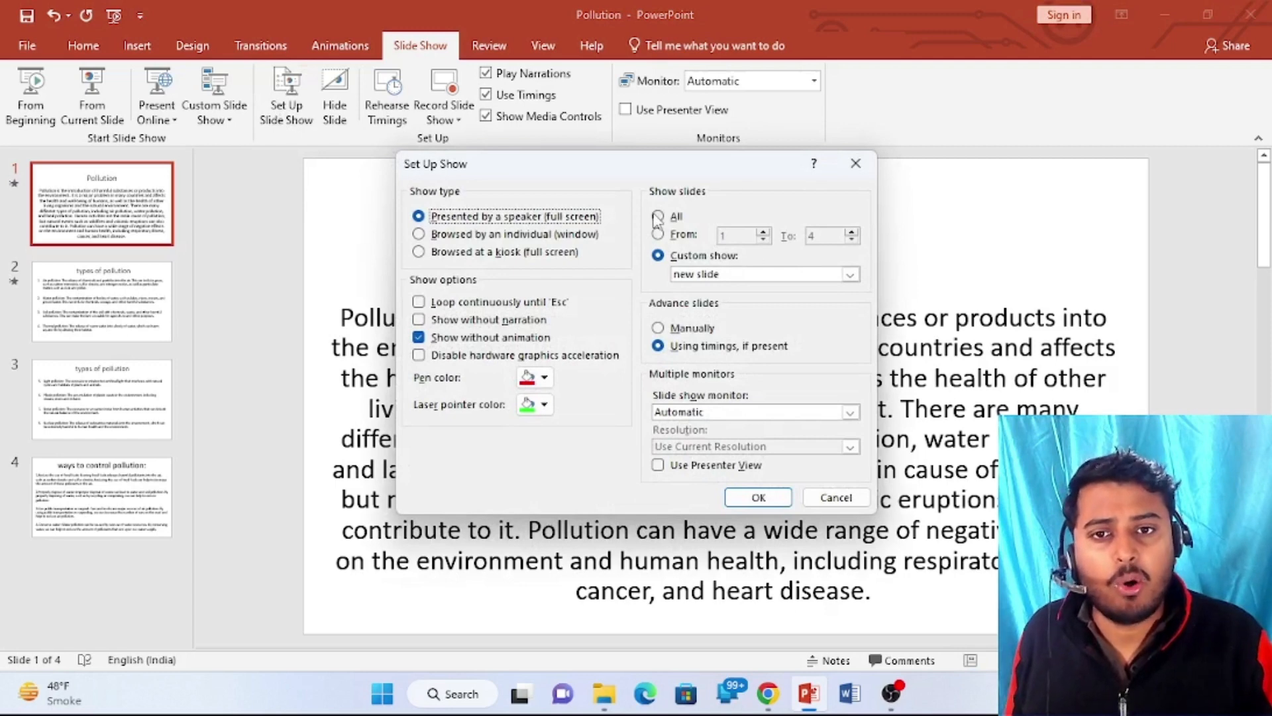
click(657, 217)
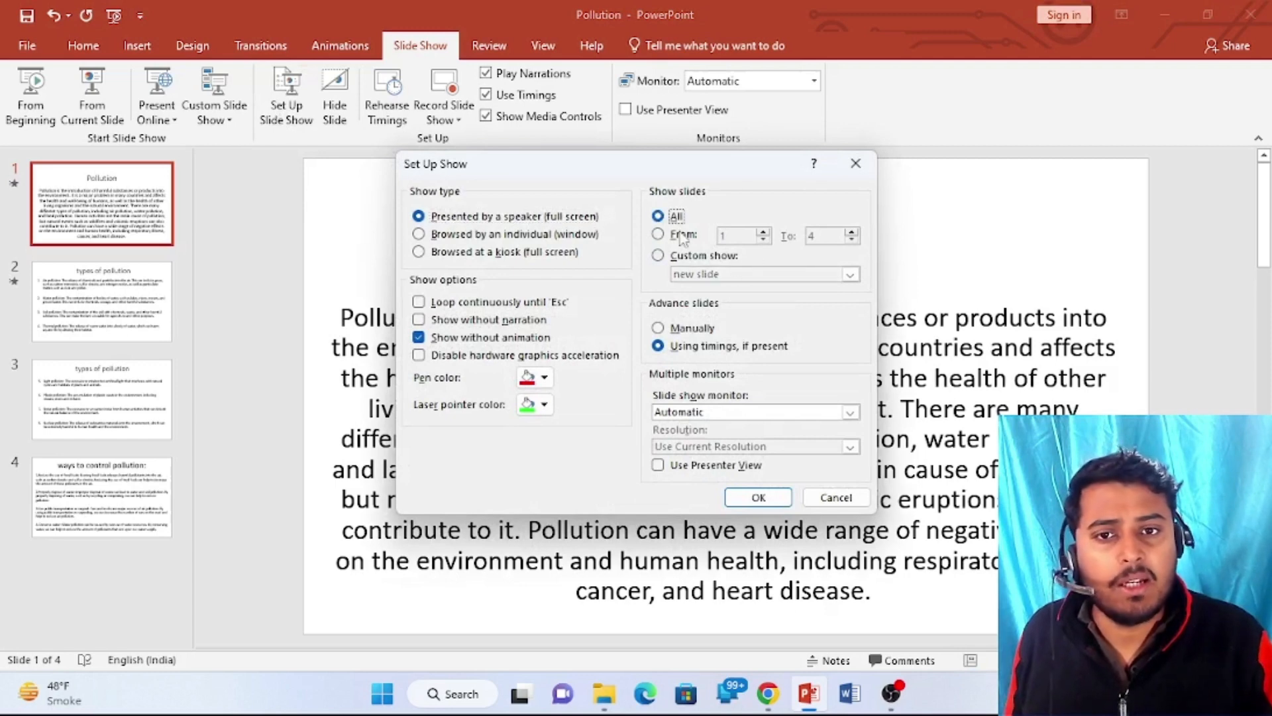
click(755, 498)
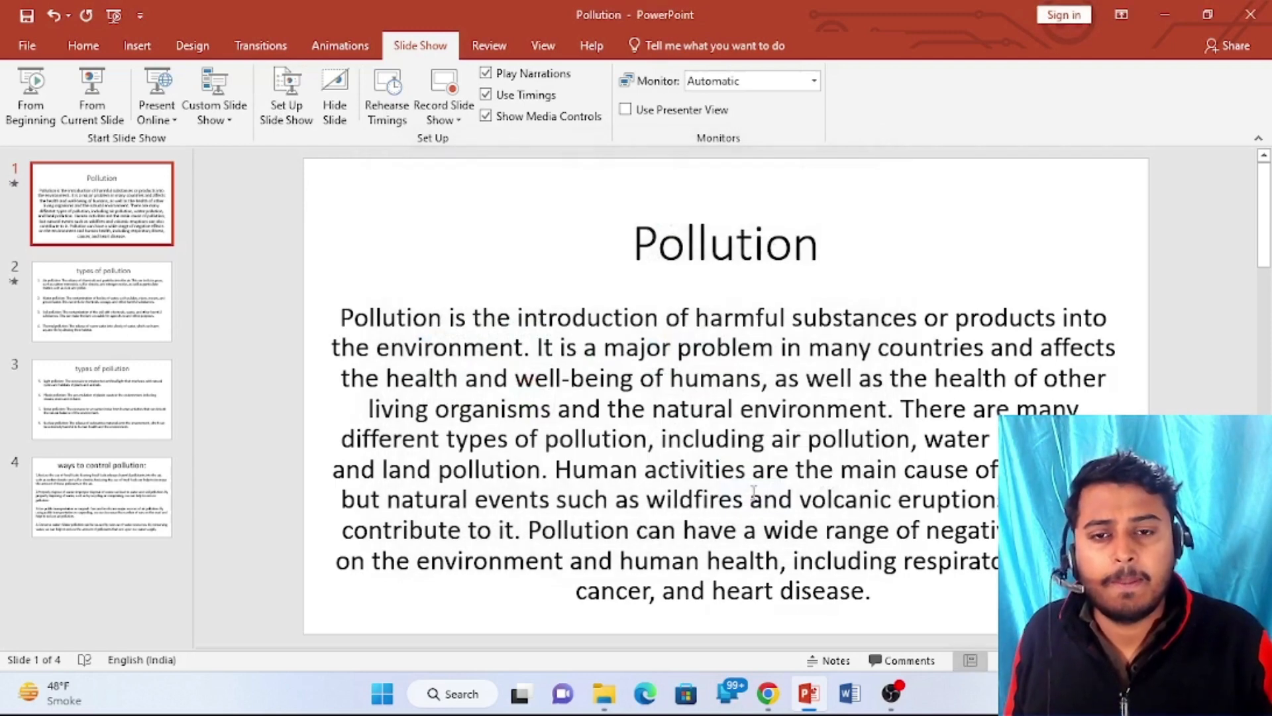
click(287, 112)
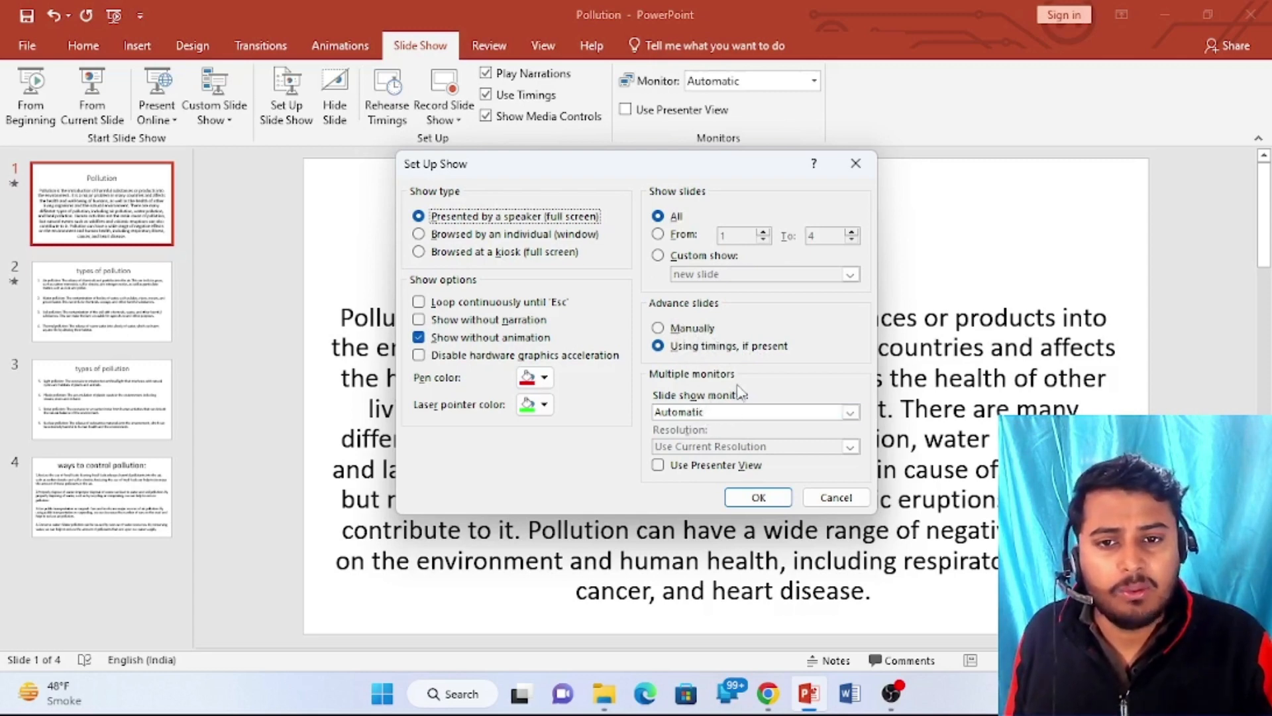
click(854, 162)
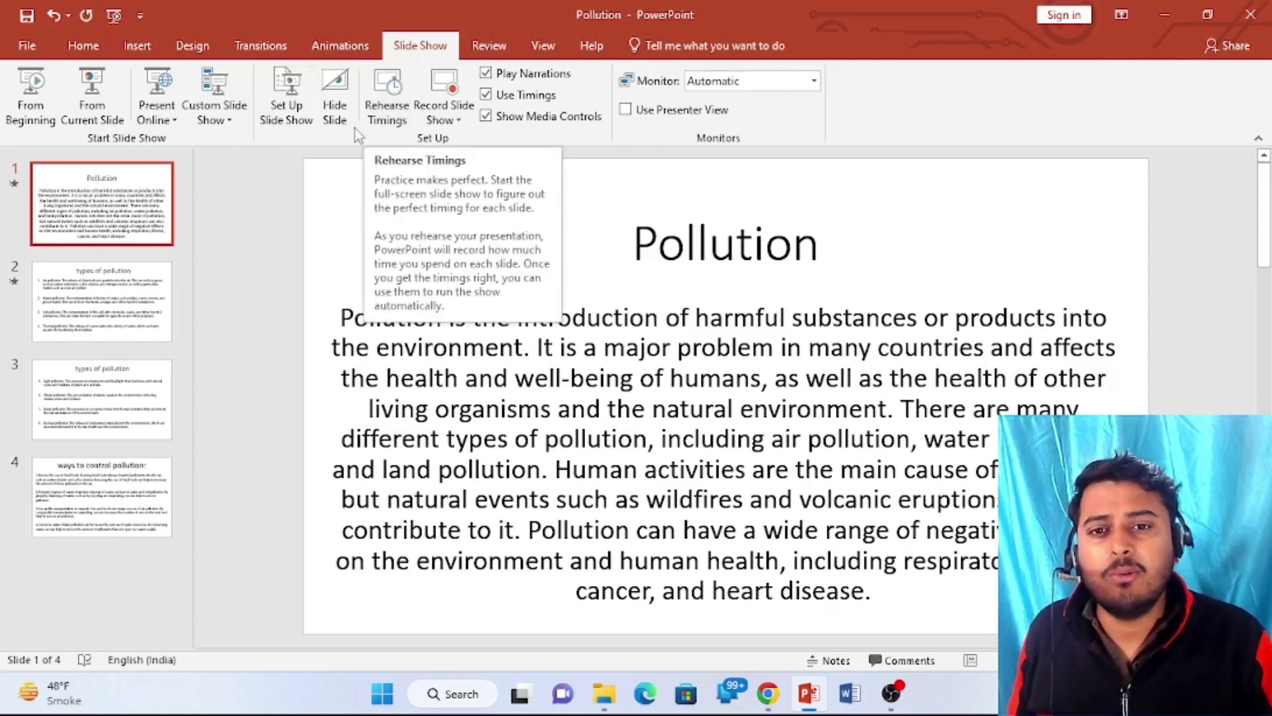
Look through slides 2, 3 and 4 in the editing view and go back to slide 1
click(113, 332)
click(104, 418)
click(104, 484)
click(61, 239)
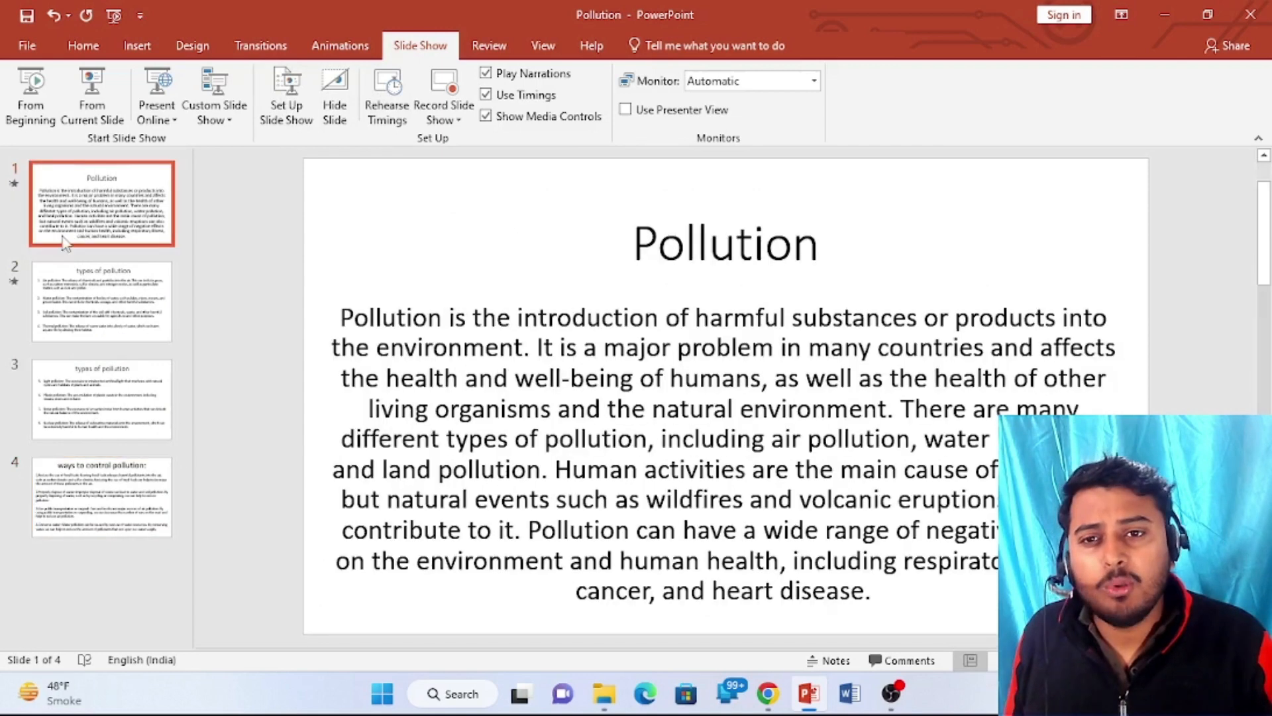